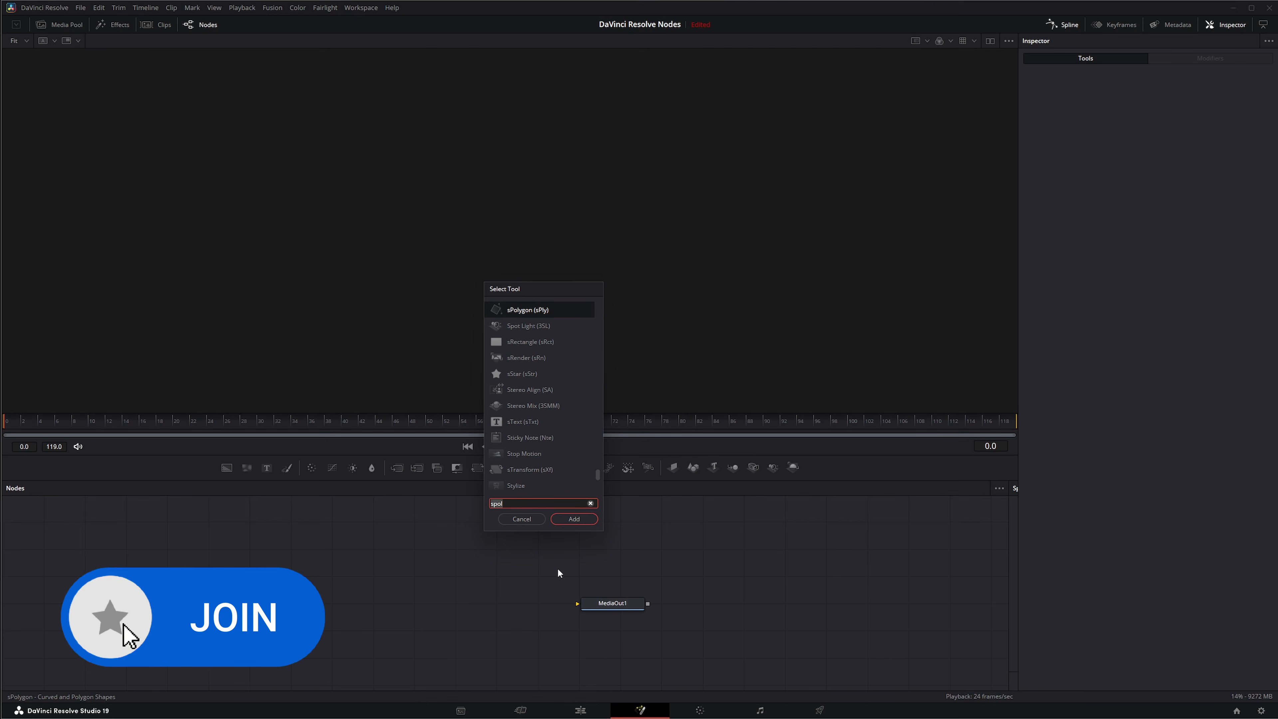
# Add an sBSpline node through the Select Tool search and place it left of MediaOut1
pyautogui.press('BackSpace')
pyautogui.press('BackSpace')
pyautogui.press('BackSpace')
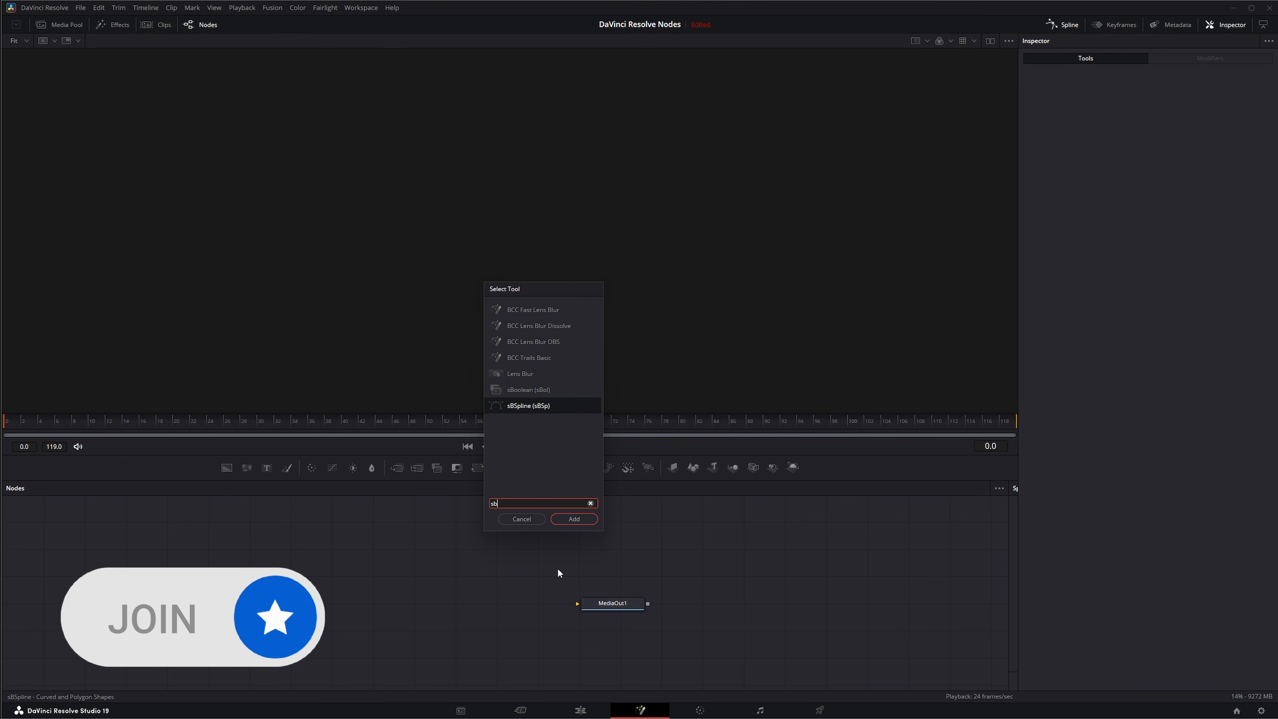
pyautogui.press('Return')
pyautogui.moveTo(558, 573); pyautogui.dragTo(412, 603)
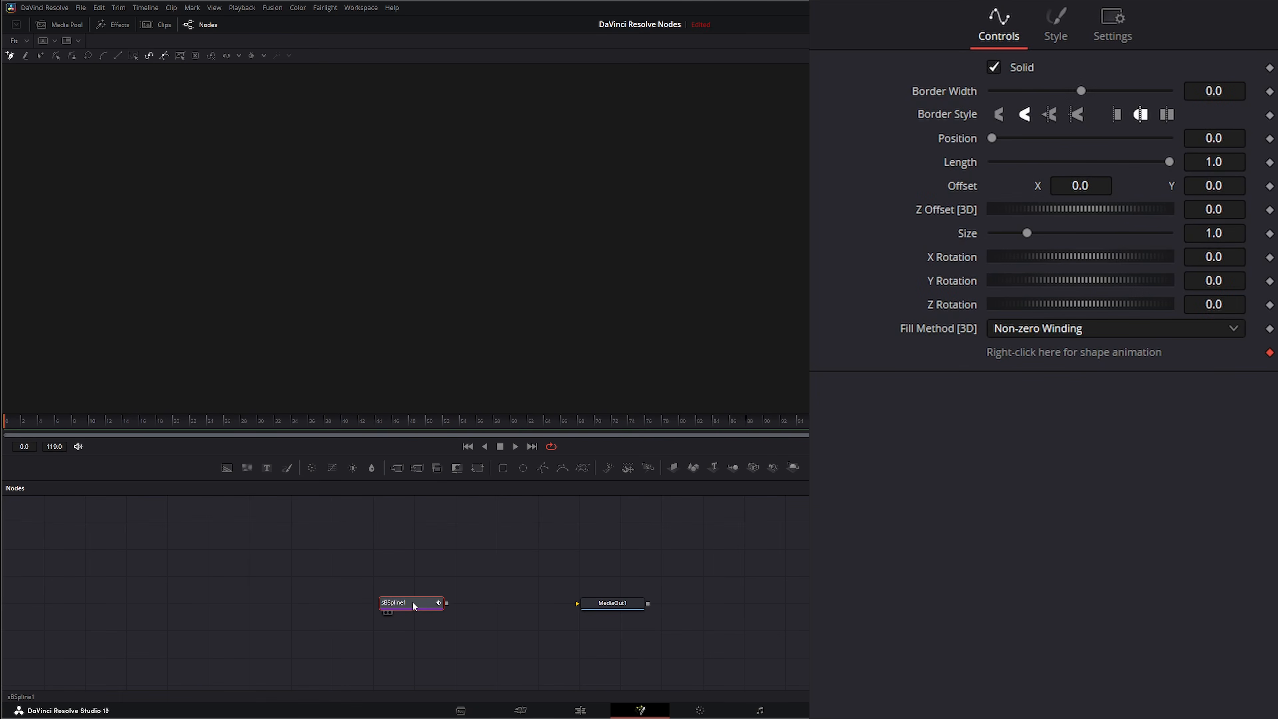
pyautogui.moveTo(341, 572); pyautogui.dragTo(452, 622)
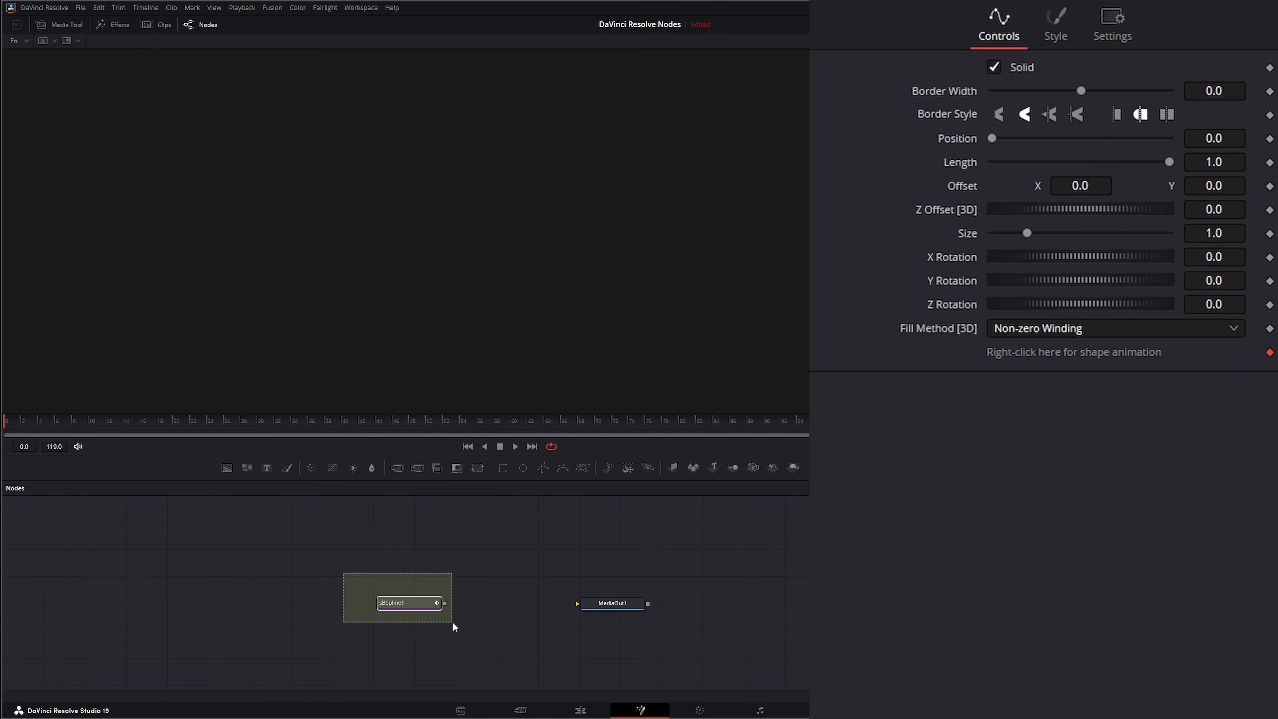
pyautogui.click(408, 603)
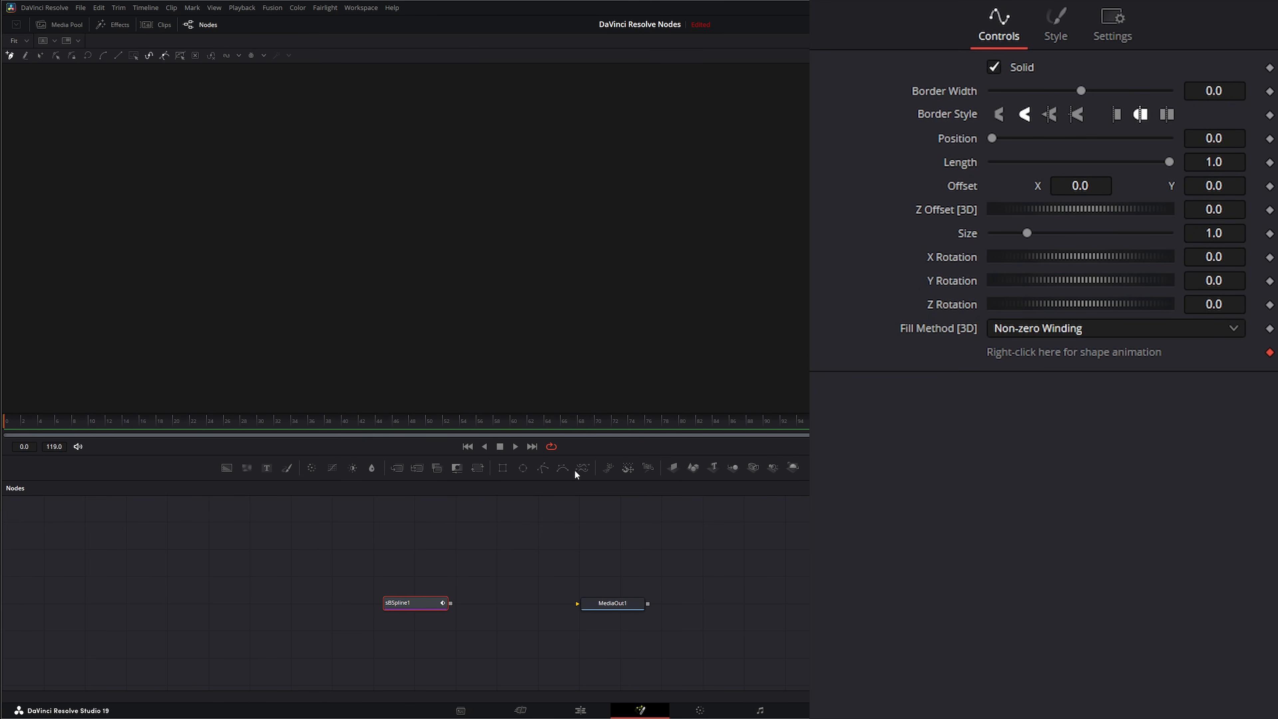
pyautogui.moveTo(564, 465); pyautogui.dragTo(416, 524)
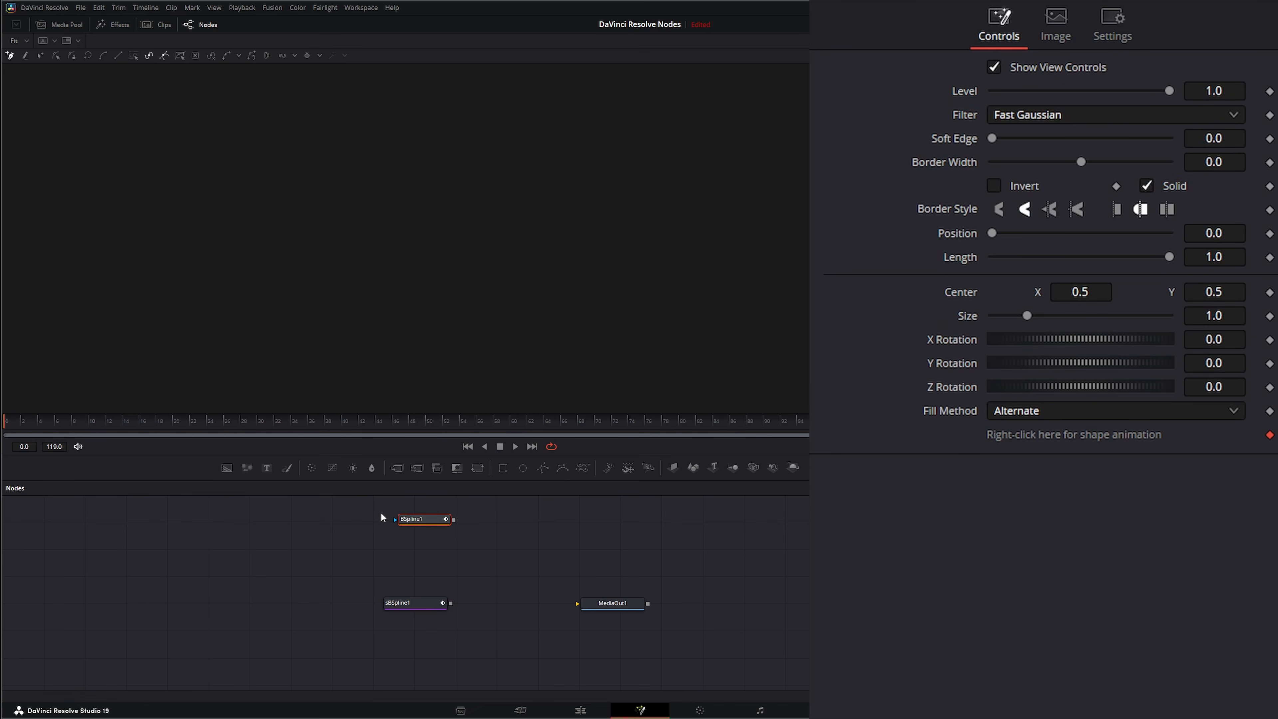
pyautogui.click(417, 604)
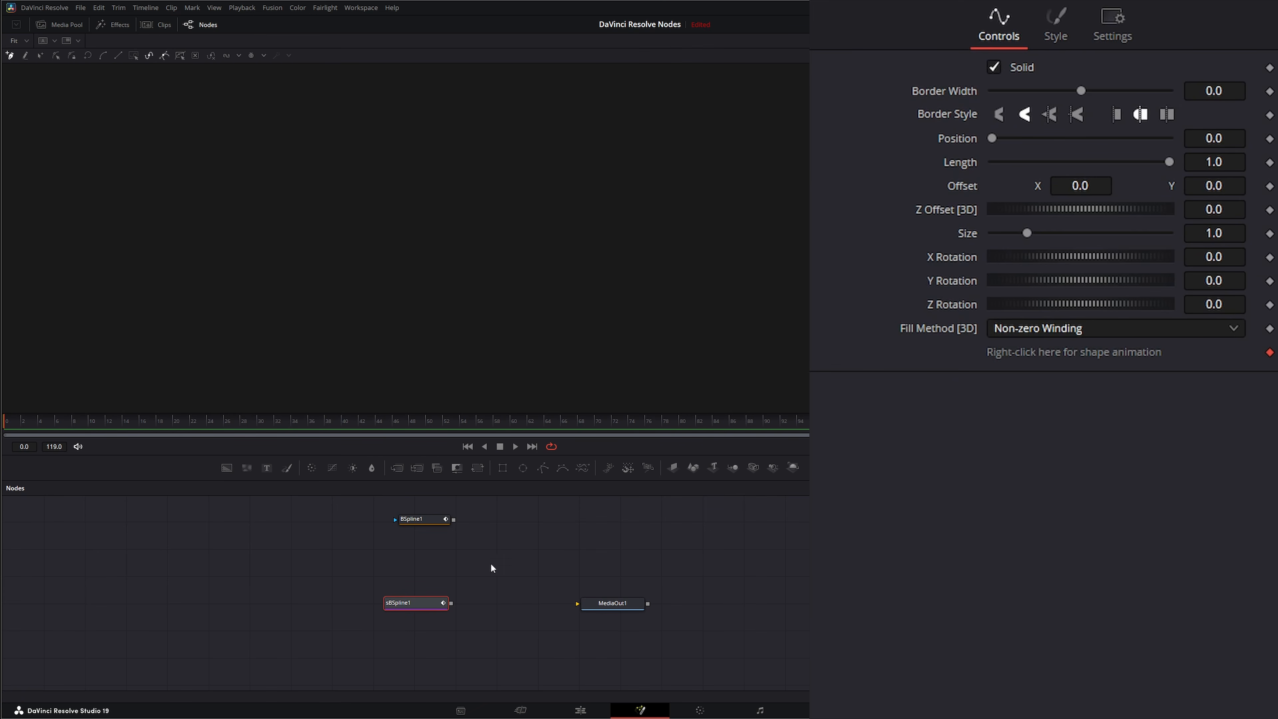
pyautogui.click(417, 519)
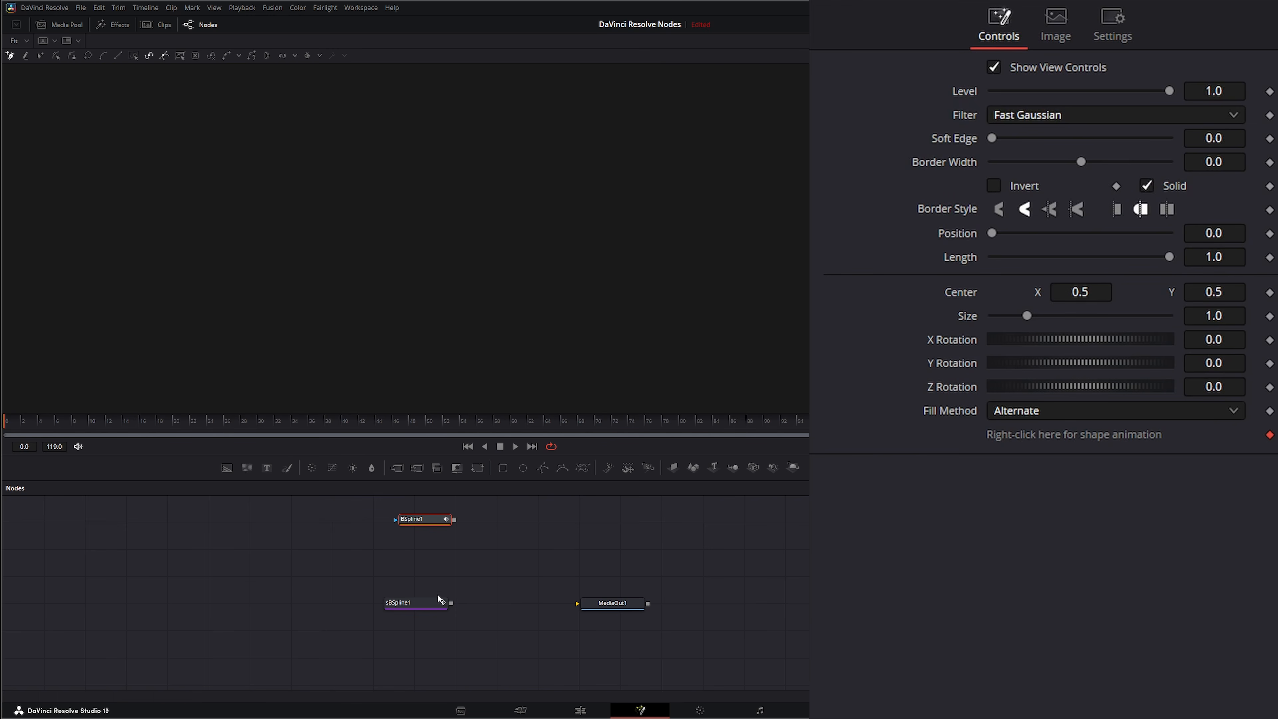
pyautogui.moveTo(452, 604); pyautogui.dragTo(399, 523)
pyautogui.moveTo(451, 603); pyautogui.dragTo(402, 525)
pyautogui.moveTo(562, 467); pyautogui.dragTo(398, 527)
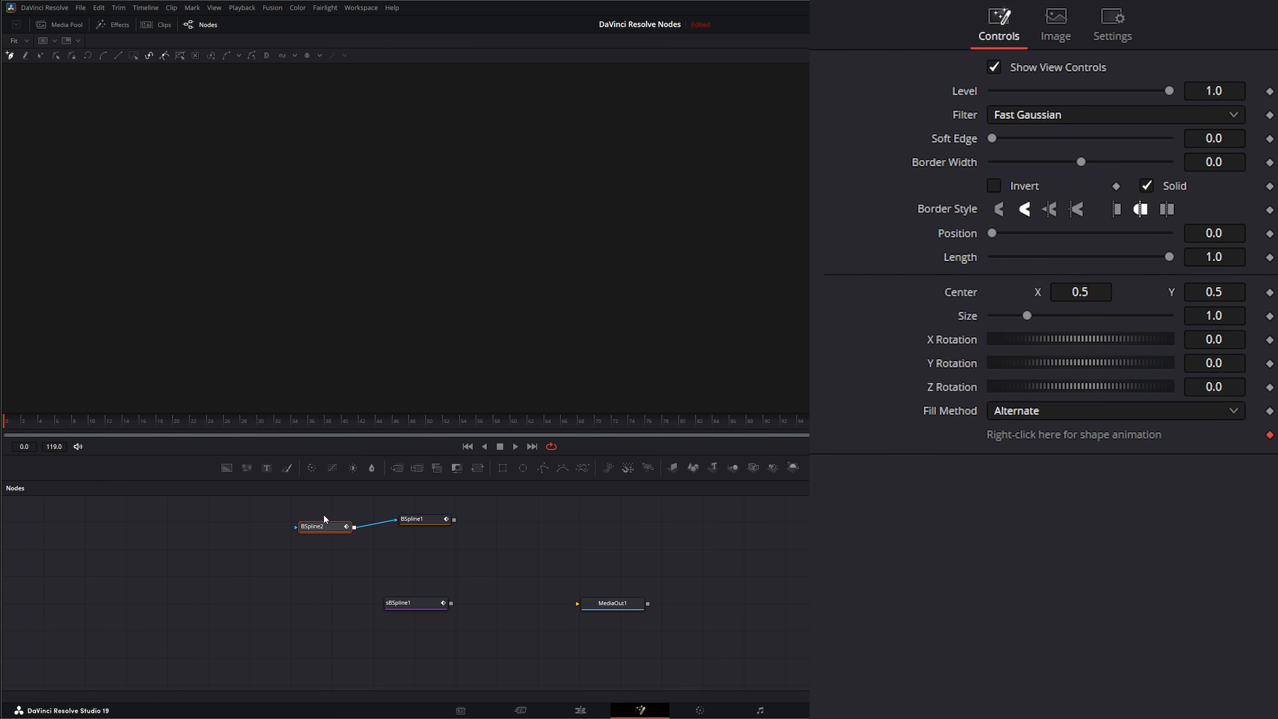
pyautogui.moveTo(264, 570); pyautogui.dragTo(445, 519)
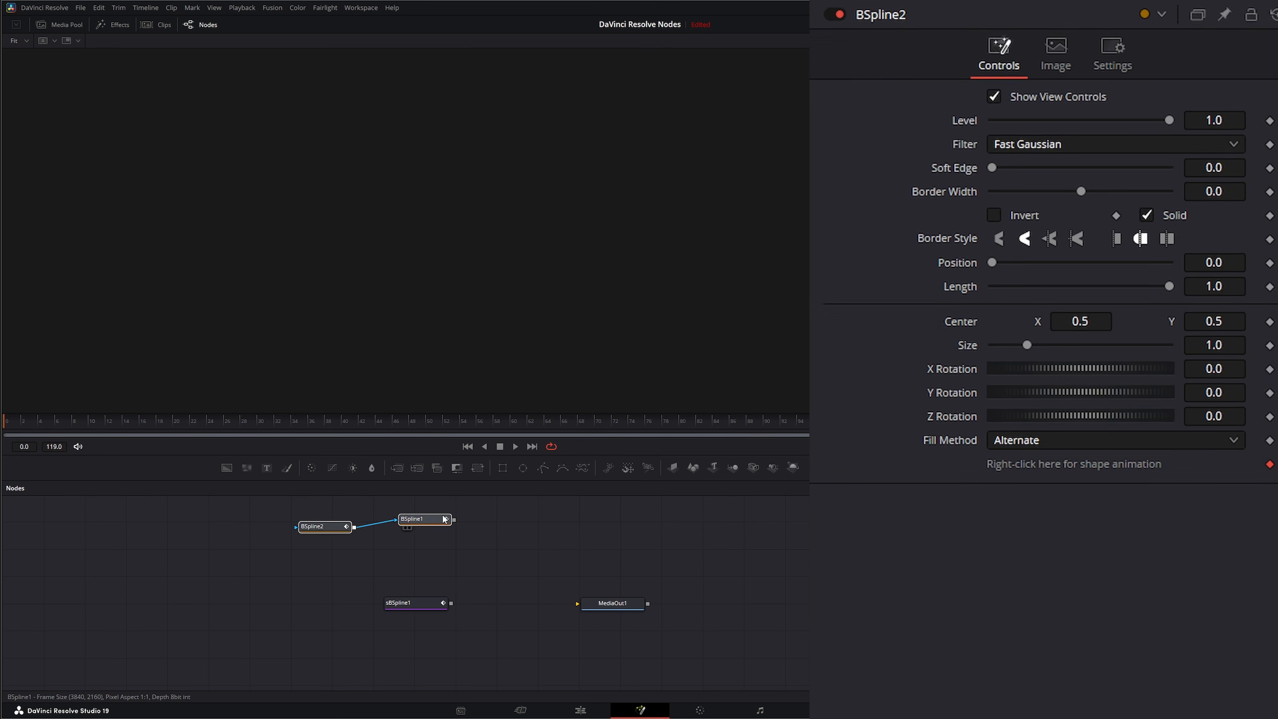
pyautogui.press('Delete')
# Move the sBSpline1 node further left in the node graph
pyautogui.moveTo(416, 603); pyautogui.dragTo(425, 601)
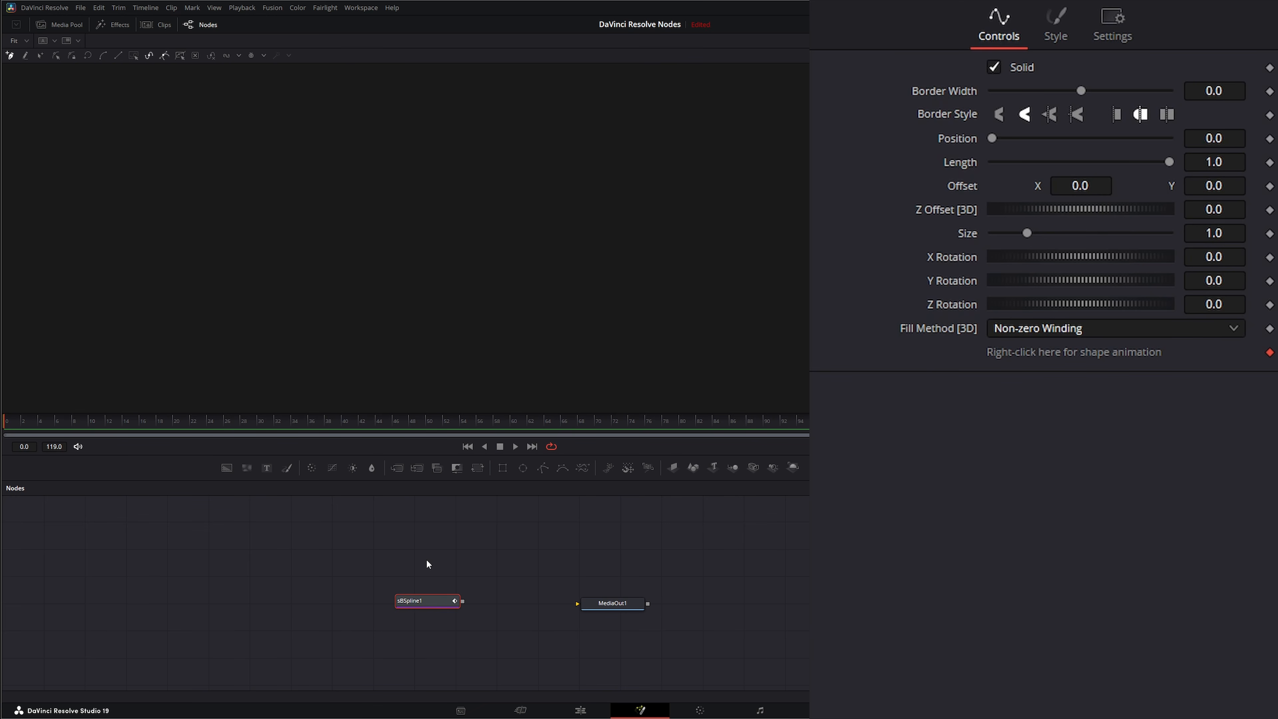
pyautogui.click(456, 564)
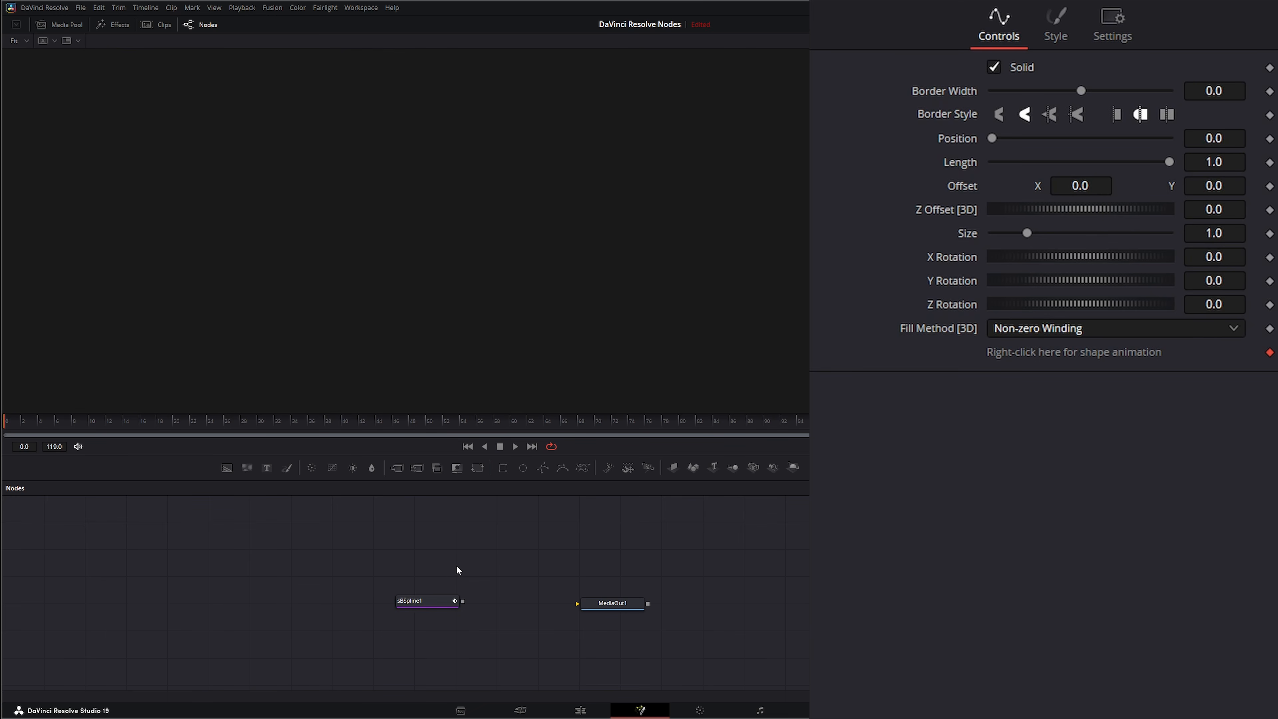
pyautogui.click(423, 602)
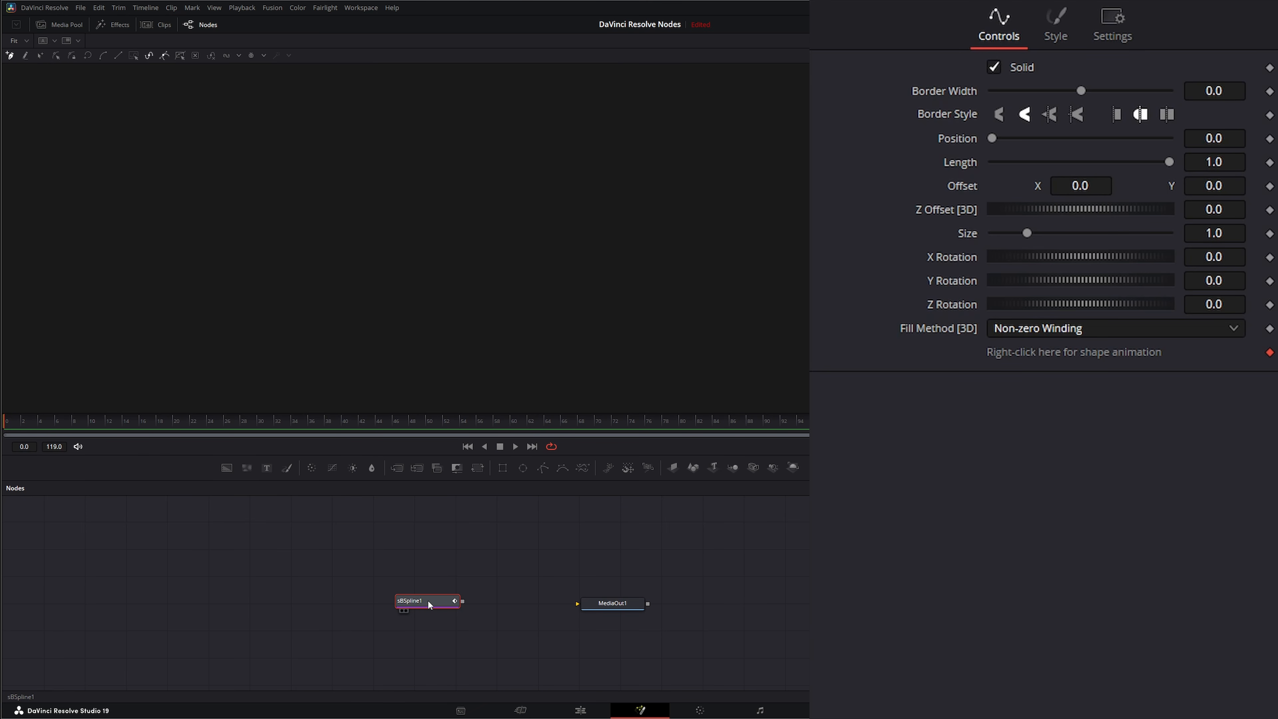
pyautogui.moveTo(429, 605); pyautogui.dragTo(396, 606)
pyautogui.click(428, 568)
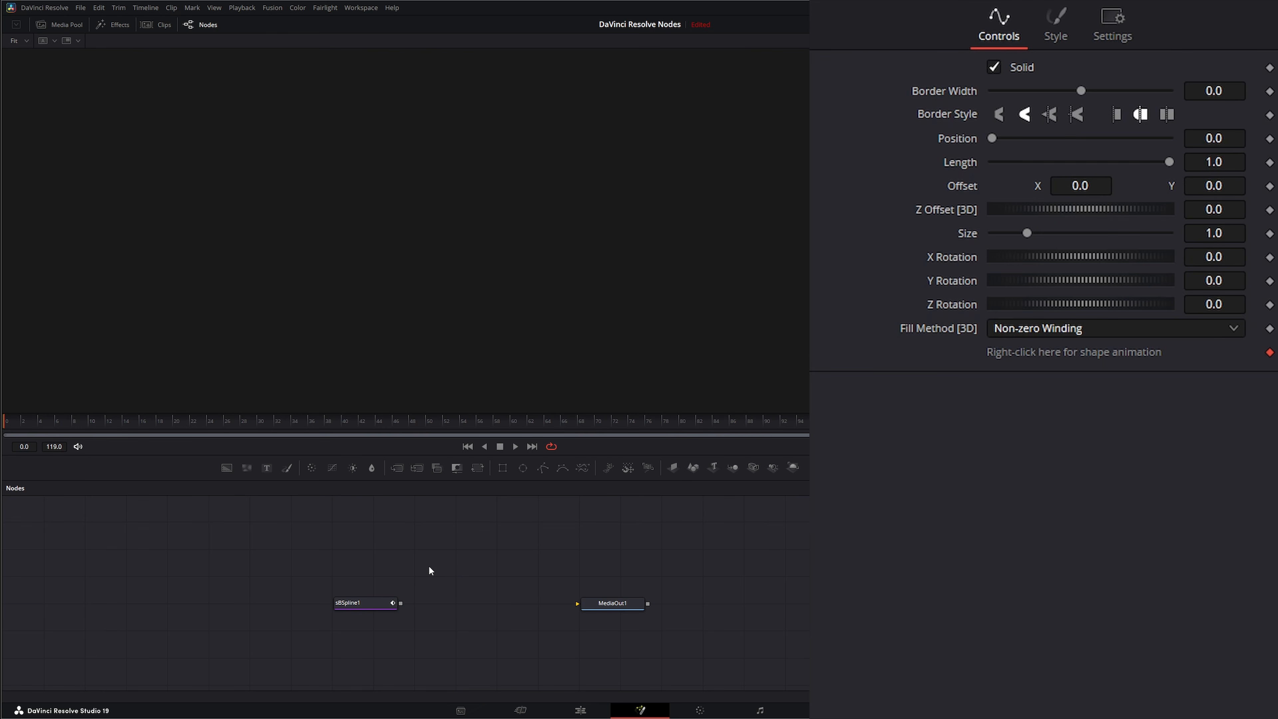
# Add an sRender node through the Select Tool search and connect it to MediaOut1
pyautogui.hotkey('shift', 'space')
pyautogui.write('sb')
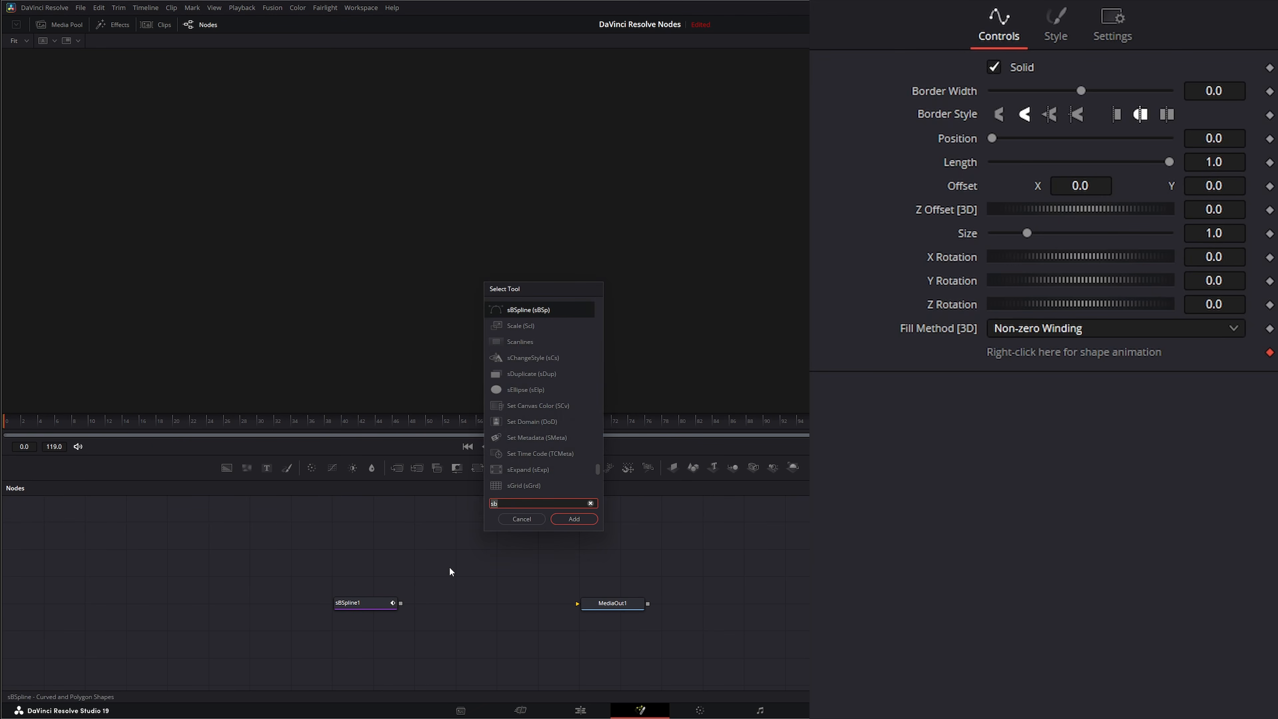
pyautogui.write('sren')
pyautogui.press('Return')
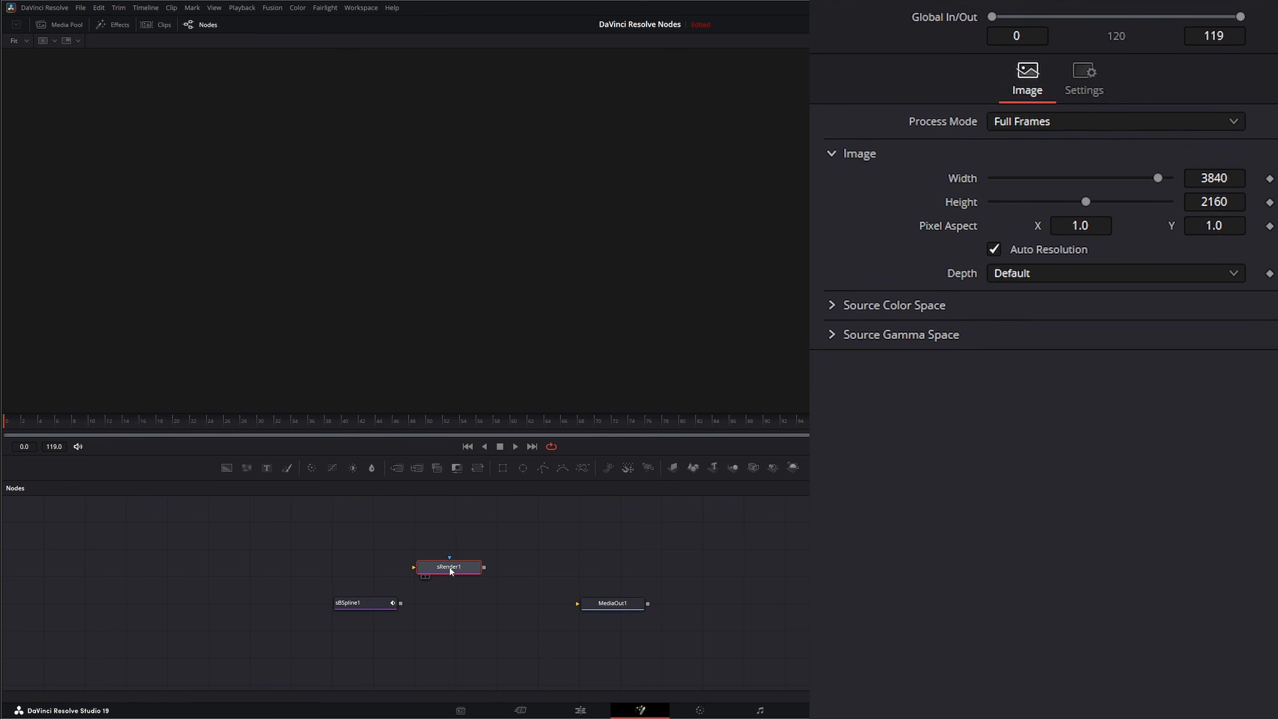
pyautogui.moveTo(470, 571); pyautogui.dragTo(577, 603)
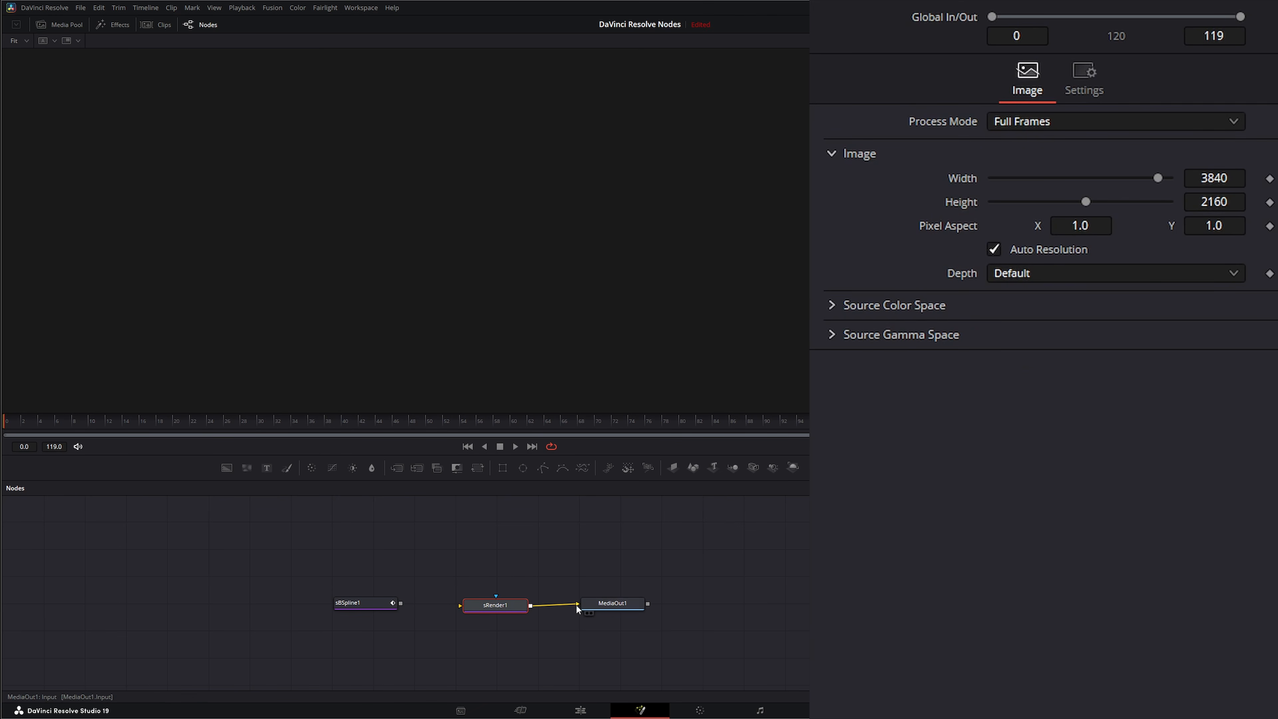
# Connect sBSpline1 to sRender1, view MediaOut1, and draw a closed five-point B-spline shape, then move its top point
pyautogui.moveTo(400, 603); pyautogui.dragTo(460, 606)
pyautogui.moveTo(614, 606); pyautogui.dragTo(579, 327)
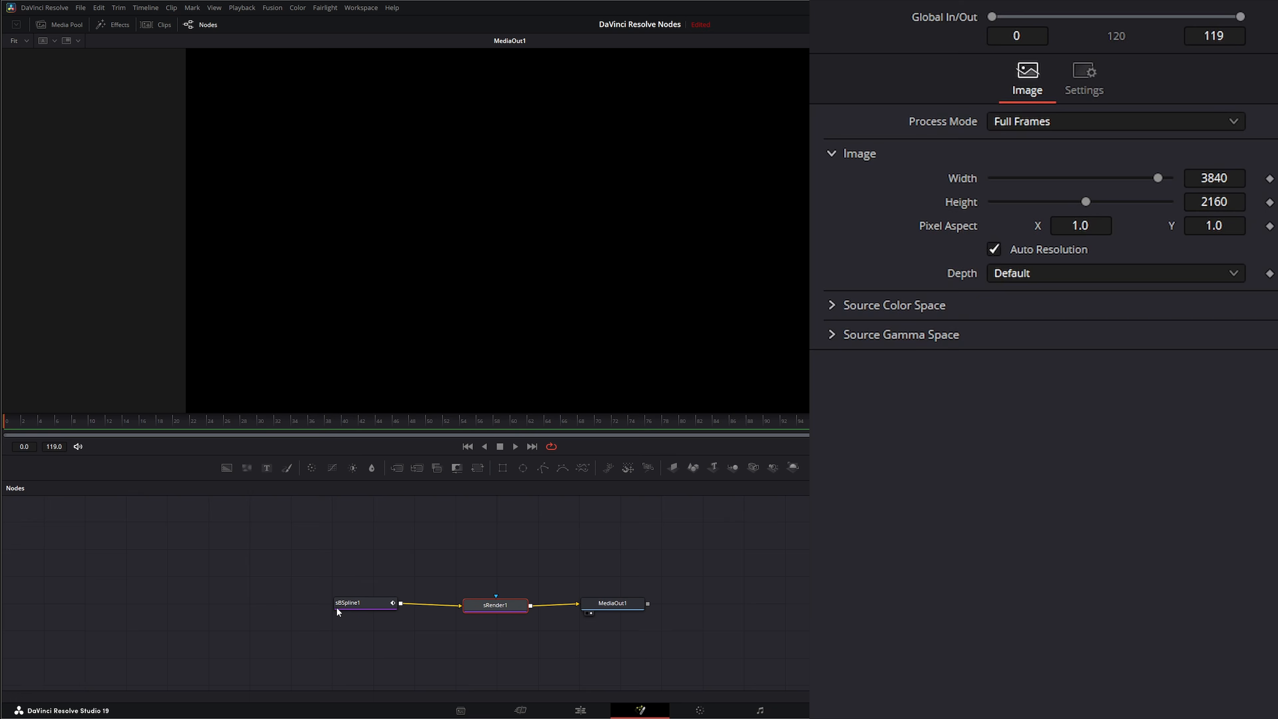
pyautogui.click(356, 602)
pyautogui.click(340, 231)
pyautogui.click(465, 116)
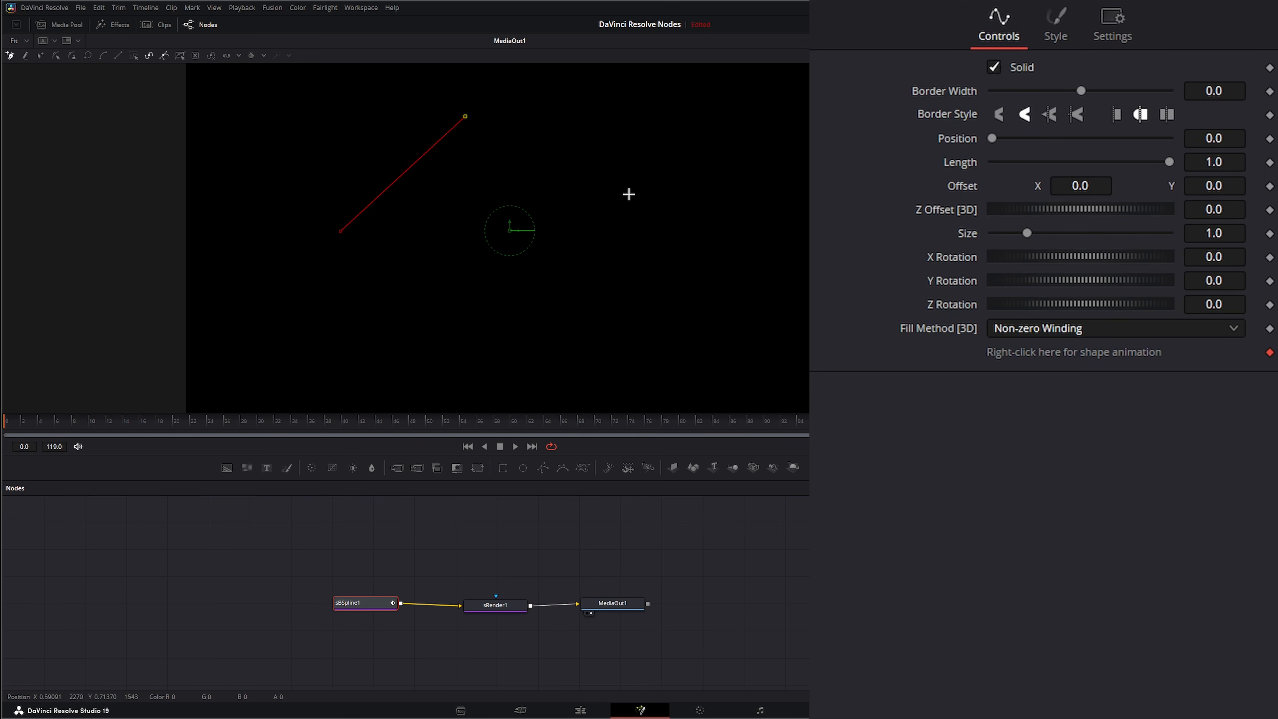
pyautogui.click(643, 225)
pyautogui.click(483, 366)
pyautogui.click(337, 295)
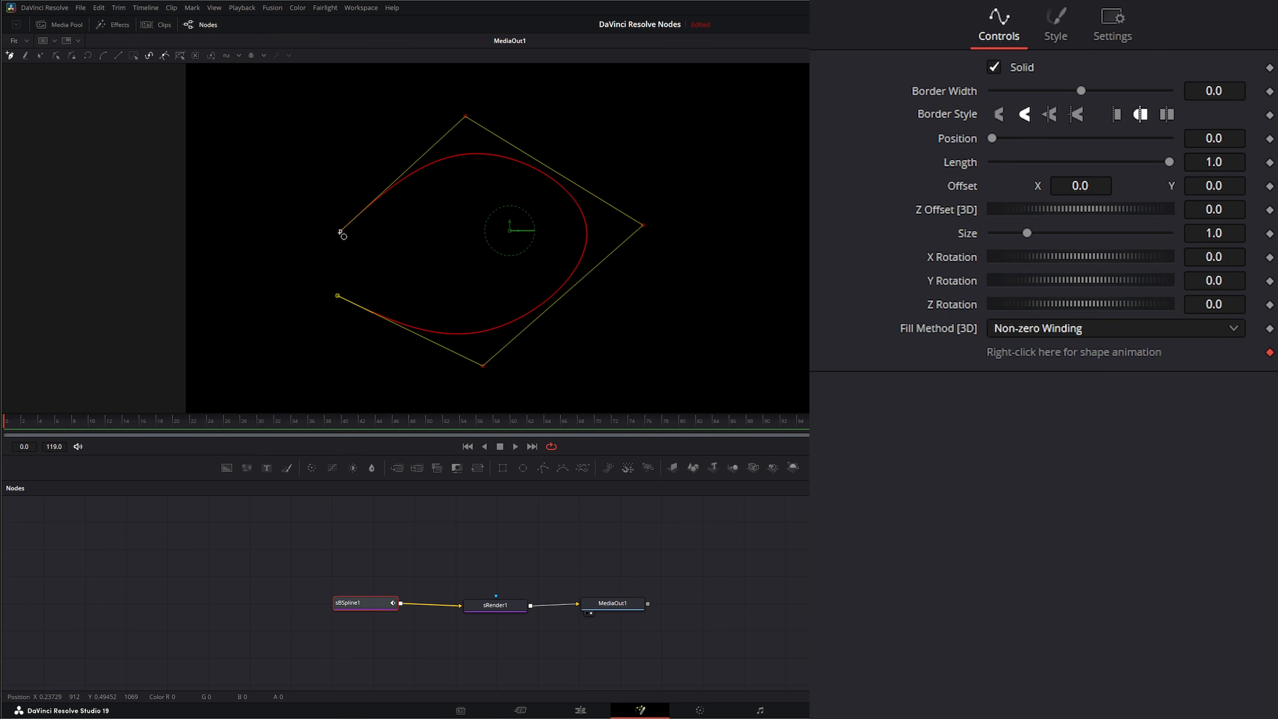
pyautogui.click(340, 232)
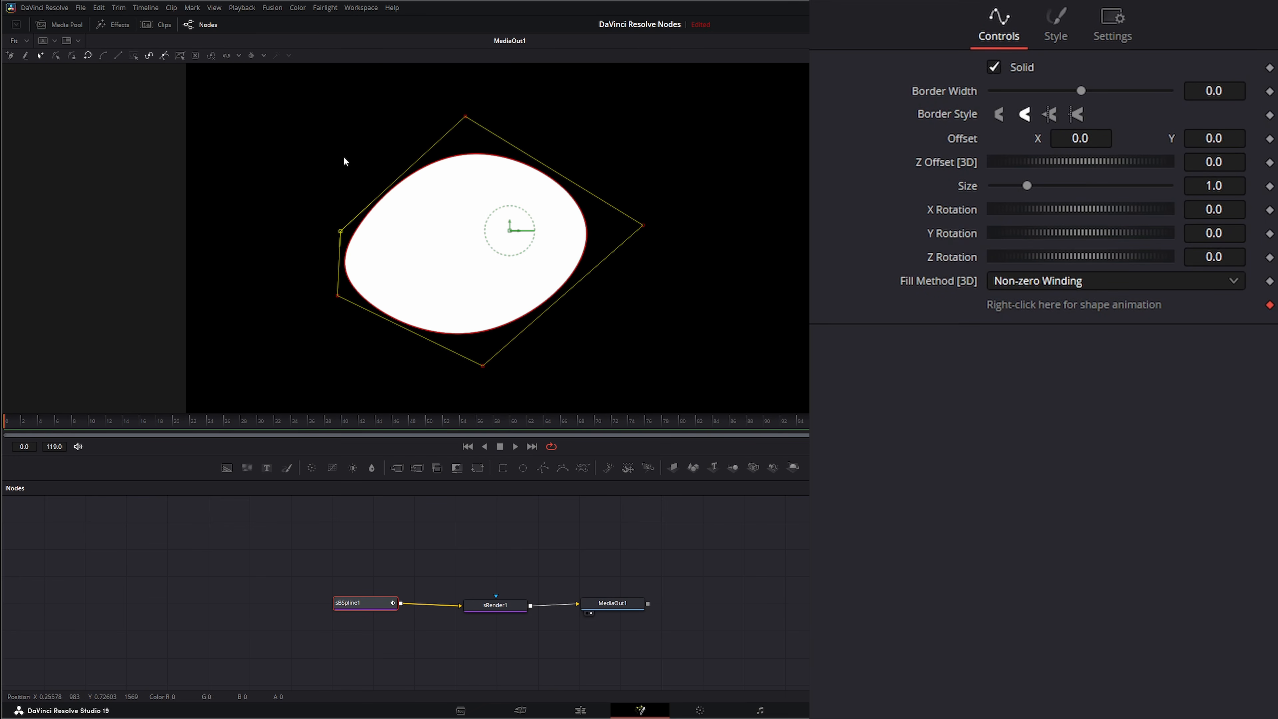
pyautogui.moveTo(465, 118); pyautogui.dragTo(398, 108)
pyautogui.click(350, 541)
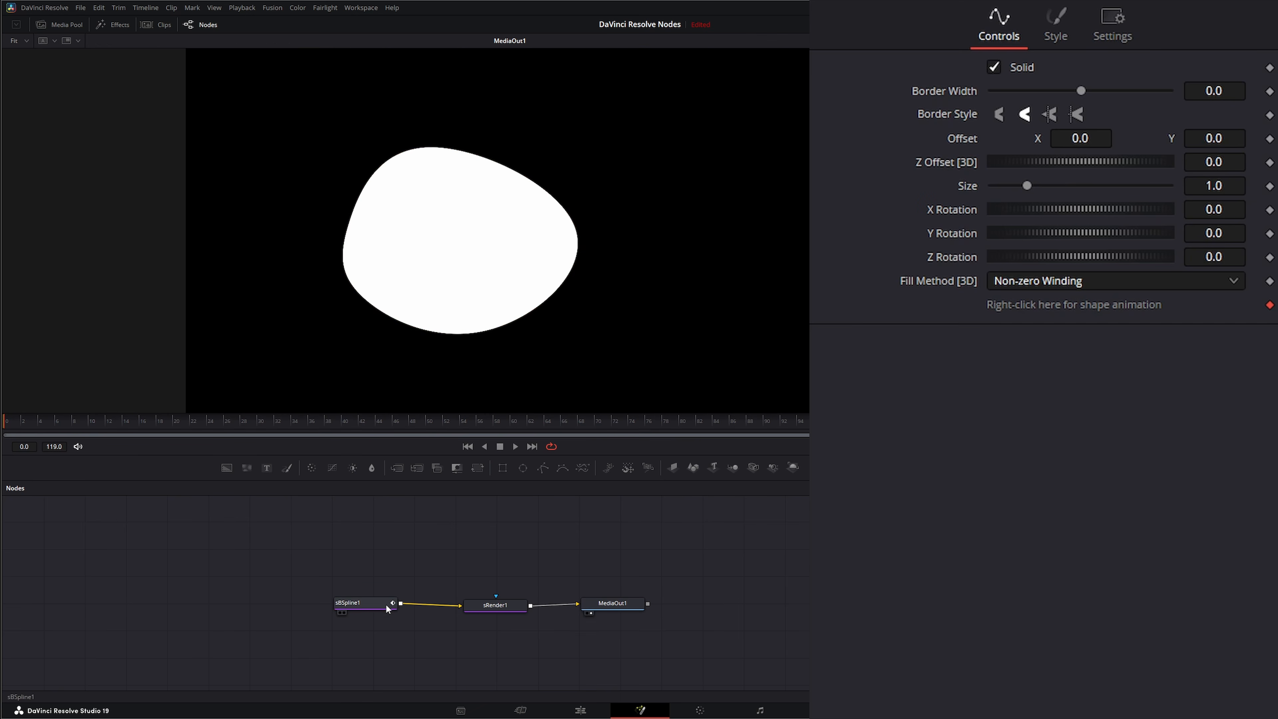
# Add an sPolygon node through the Select Tool search and connect it to sRender1
pyautogui.moveTo(385, 604); pyautogui.dragTo(332, 604)
pyautogui.click(361, 566)
pyautogui.hotkey('shift', 'space')
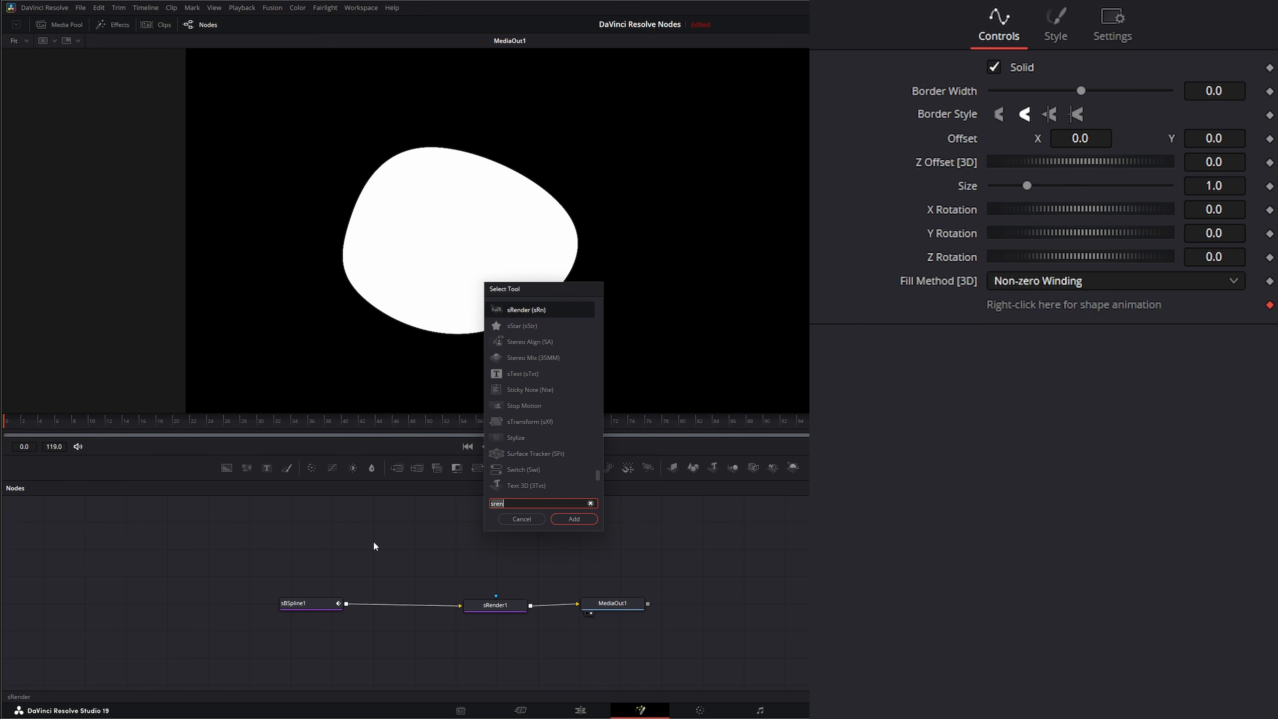
pyautogui.write('spol')
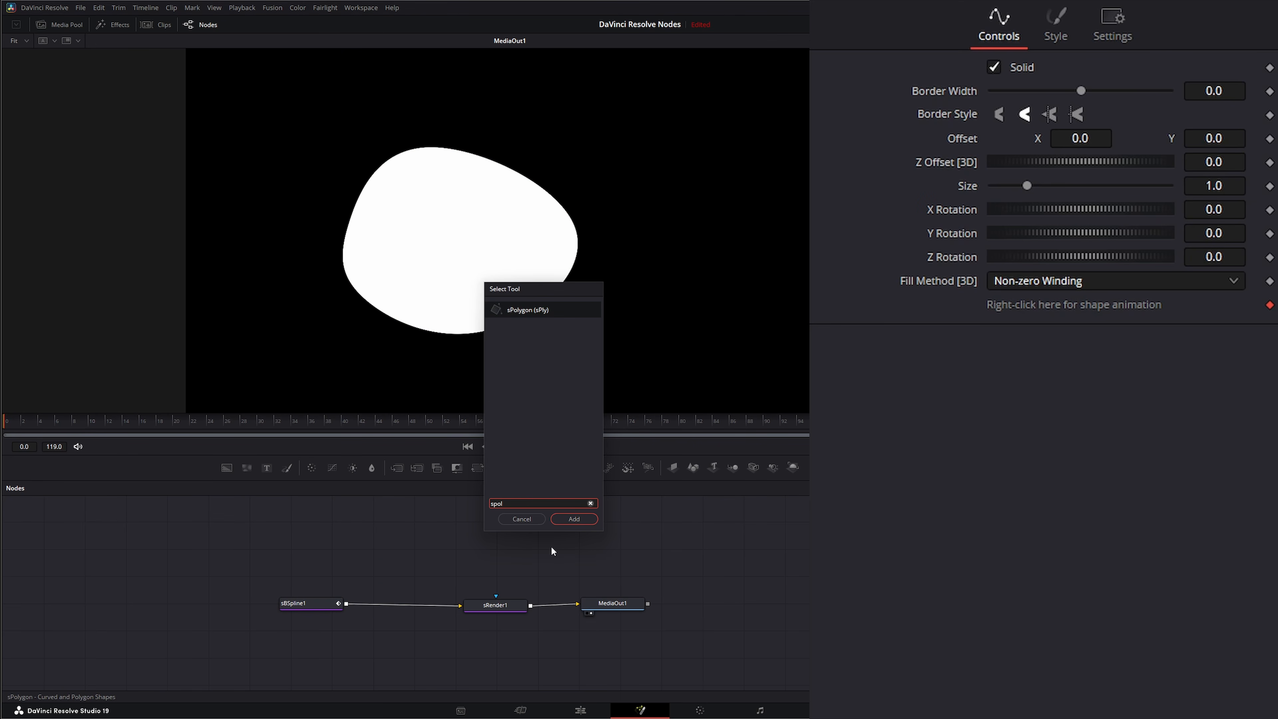
pyautogui.click(574, 519)
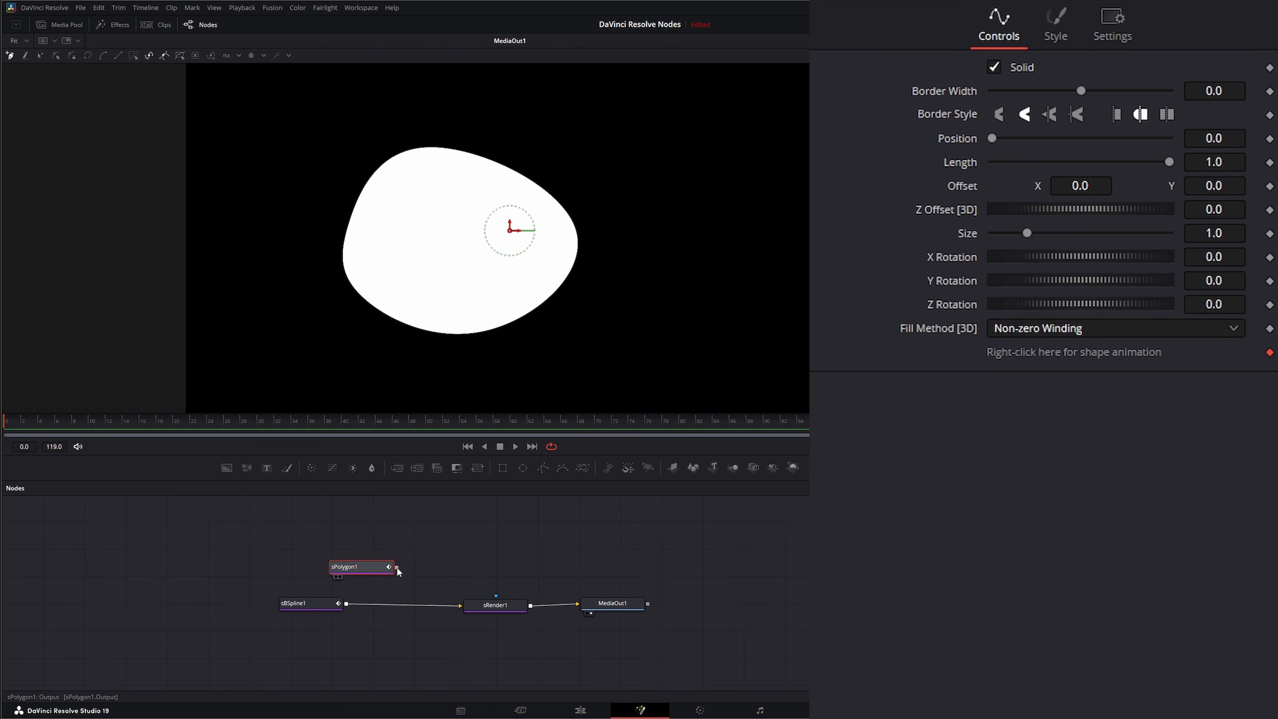
pyautogui.moveTo(396, 567); pyautogui.dragTo(458, 605)
# Draw a closed seven-point polygon in the viewer and pull out one corner's handle to curve it
pyautogui.click(358, 300)
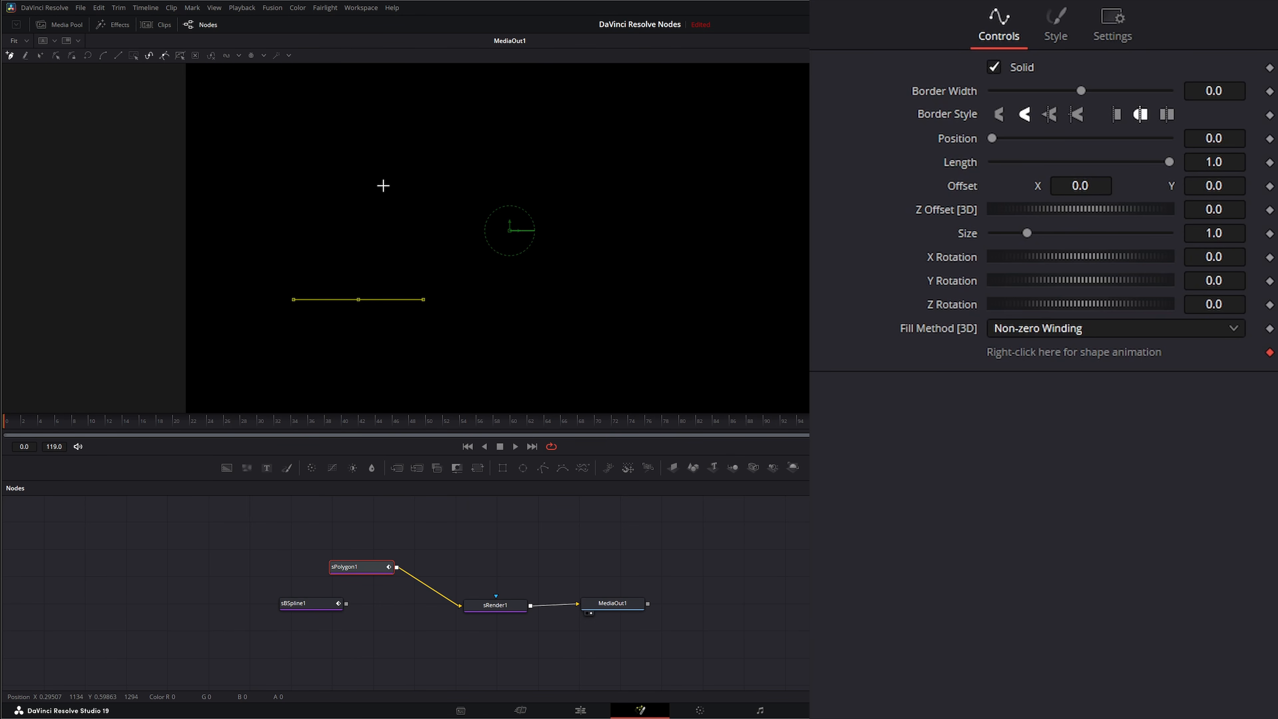
pyautogui.click(386, 178)
pyautogui.click(504, 152)
pyautogui.click(575, 318)
pyautogui.click(439, 386)
pyautogui.click(387, 368)
pyautogui.click(363, 354)
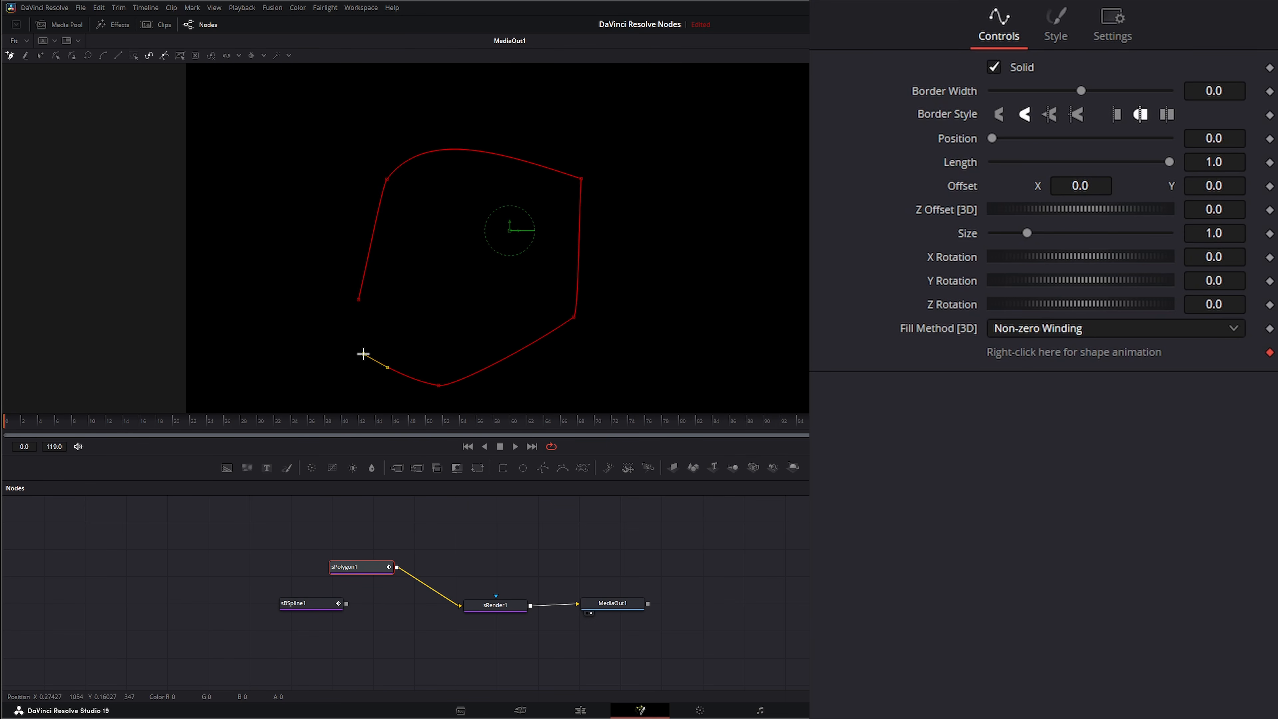
pyautogui.click(359, 300)
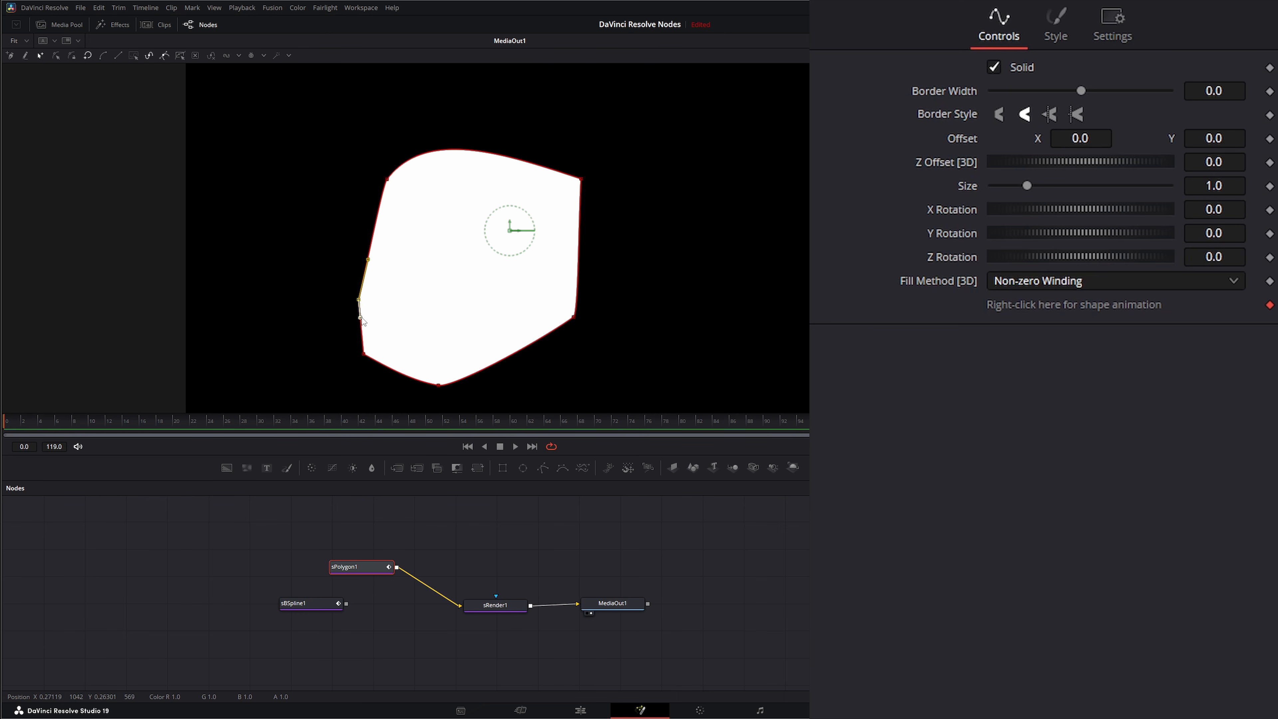
pyautogui.moveTo(361, 318)
pyautogui.mouseDown()
pyautogui.moveTo(342, 317)
pyautogui.moveTo(392, 320)
pyautogui.moveTo(377, 322)
pyautogui.mouseUp()
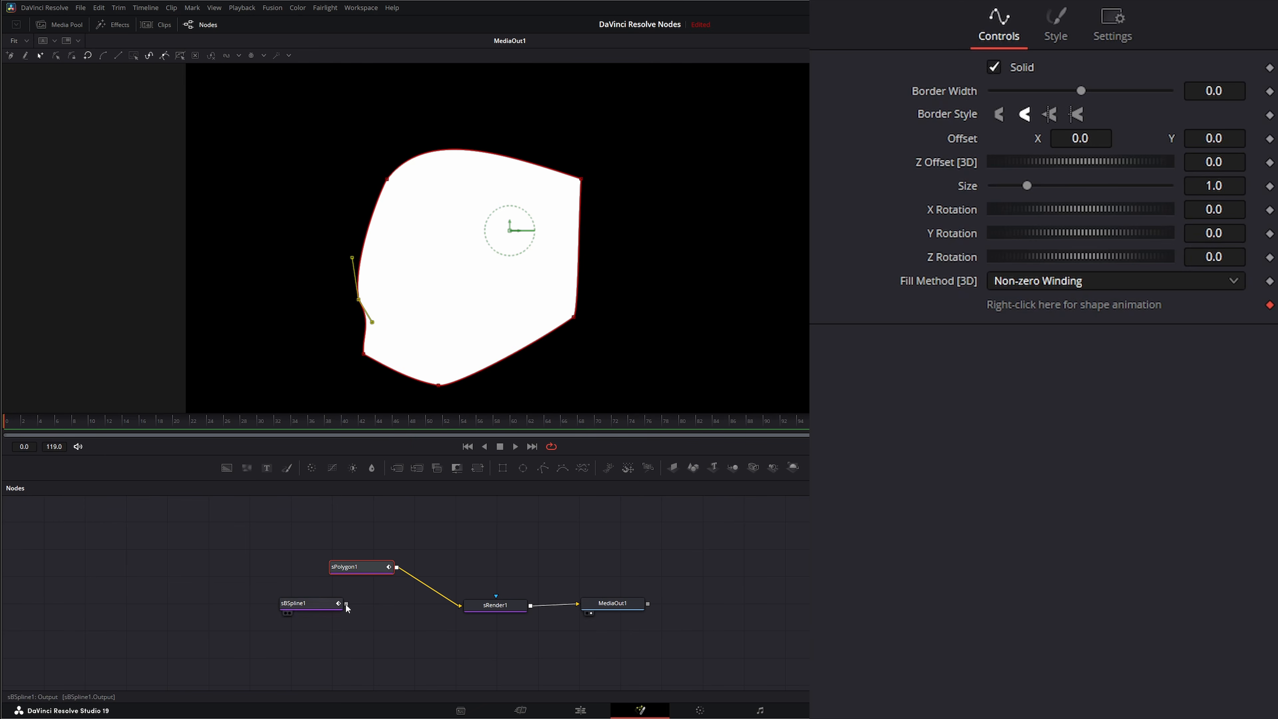
# Reconnect sBSpline1 to sRender1 in place of sPolygon1 and move the spline's top control point
pyautogui.moveTo(346, 604); pyautogui.dragTo(461, 606)
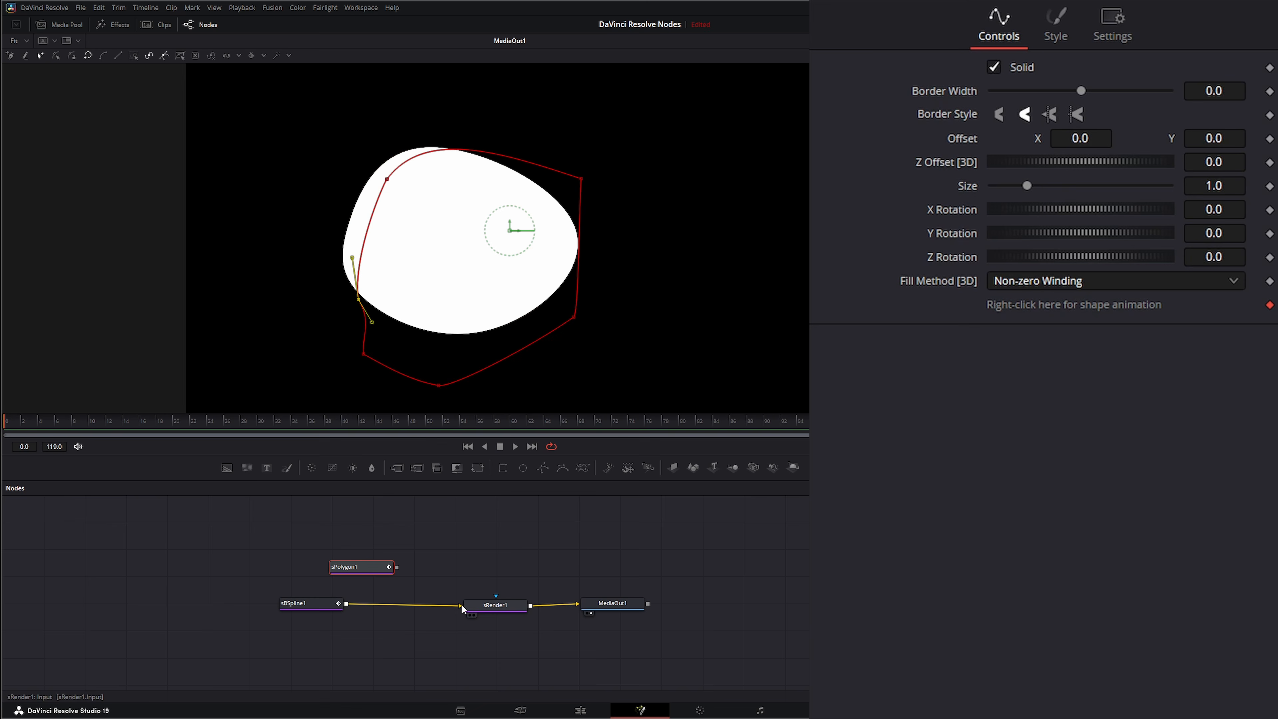
pyautogui.click(317, 605)
pyautogui.moveTo(398, 110); pyautogui.dragTo(452, 137)
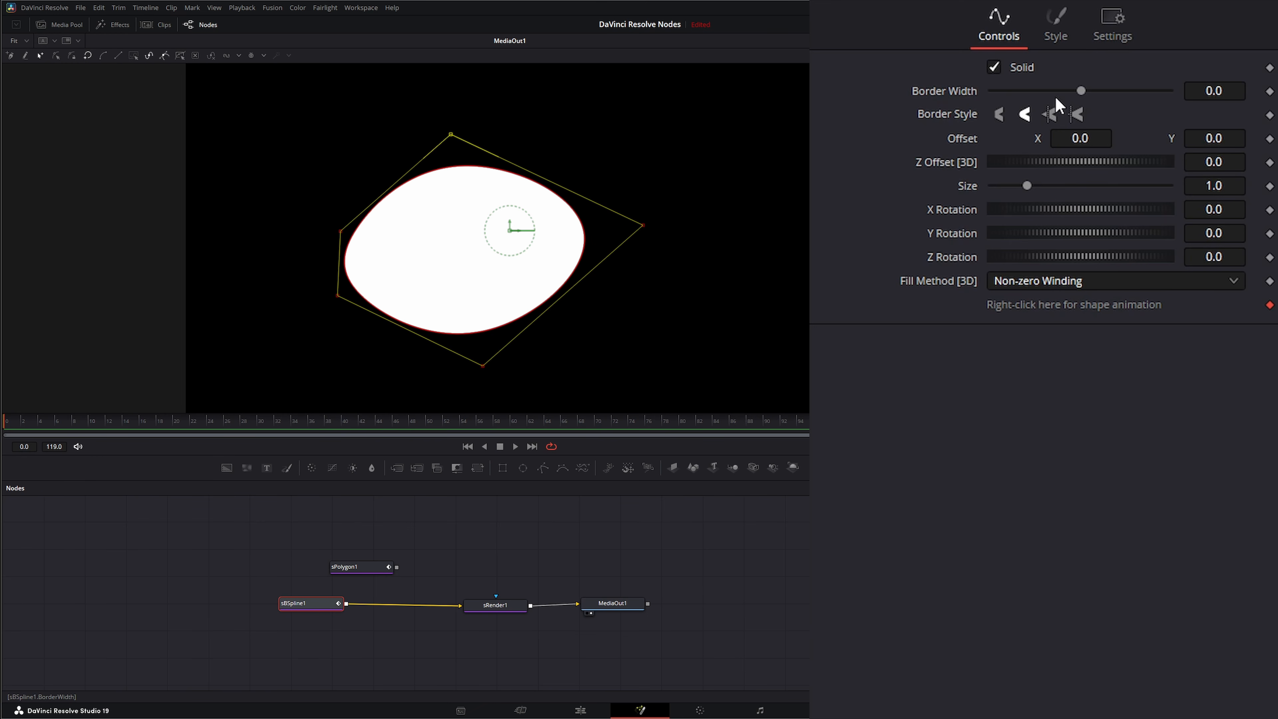
# Turn off Solid for the sBSpline shape and set its Border Width to 0.045
pyautogui.click(1000, 68)
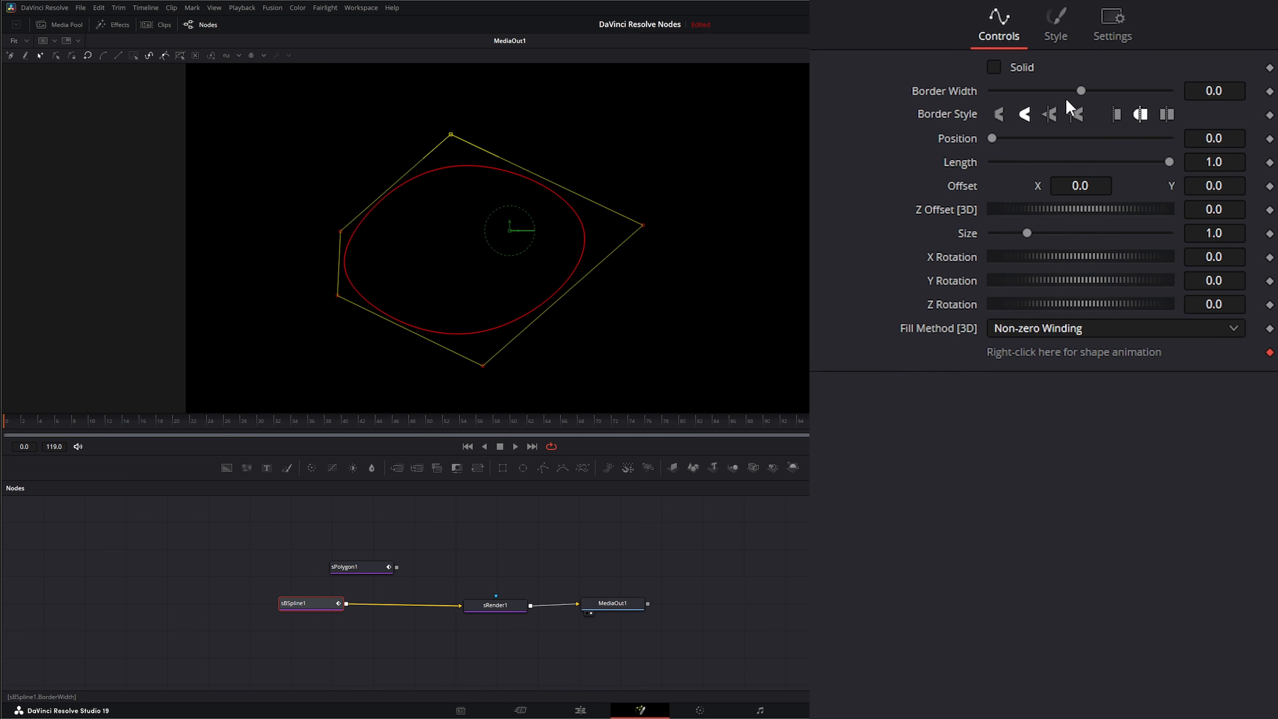
pyautogui.moveTo(1081, 90); pyautogui.dragTo(1101, 91)
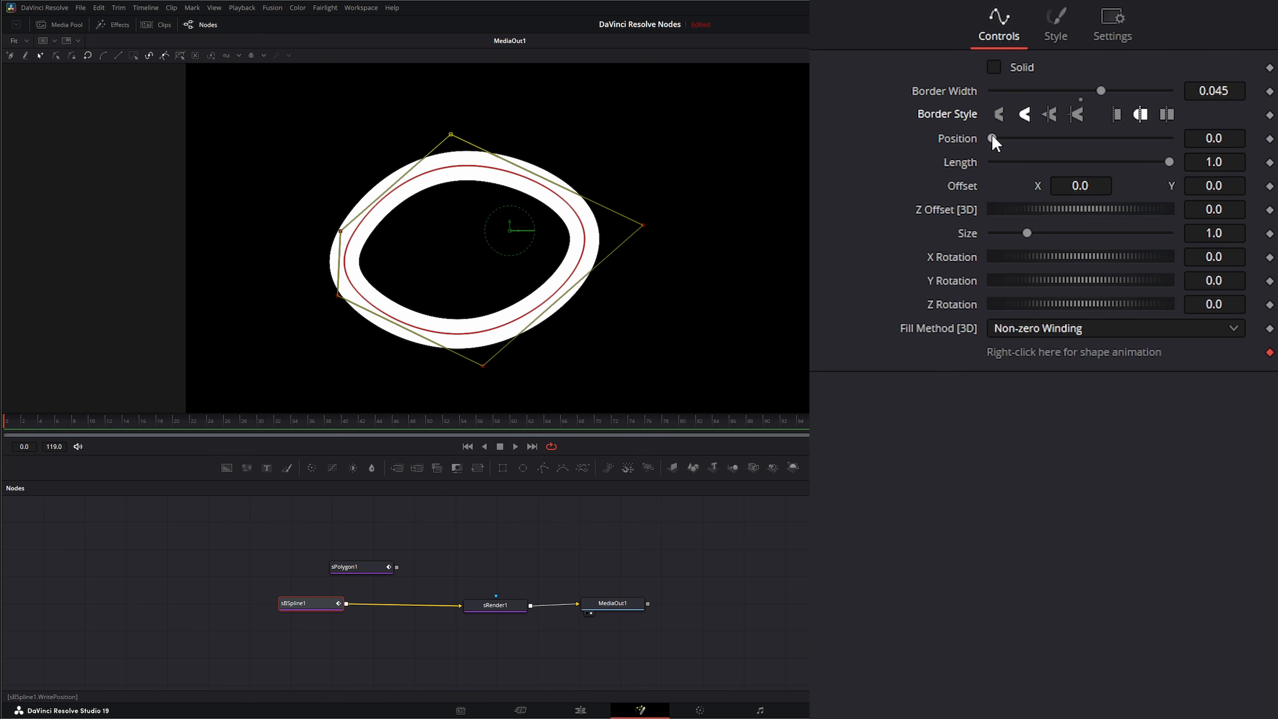
# Set the shape's Length to 0.882 and Position to 0.481, and adjust its offset, size and rotations
pyautogui.moveTo(1169, 161); pyautogui.dragTo(1149, 162)
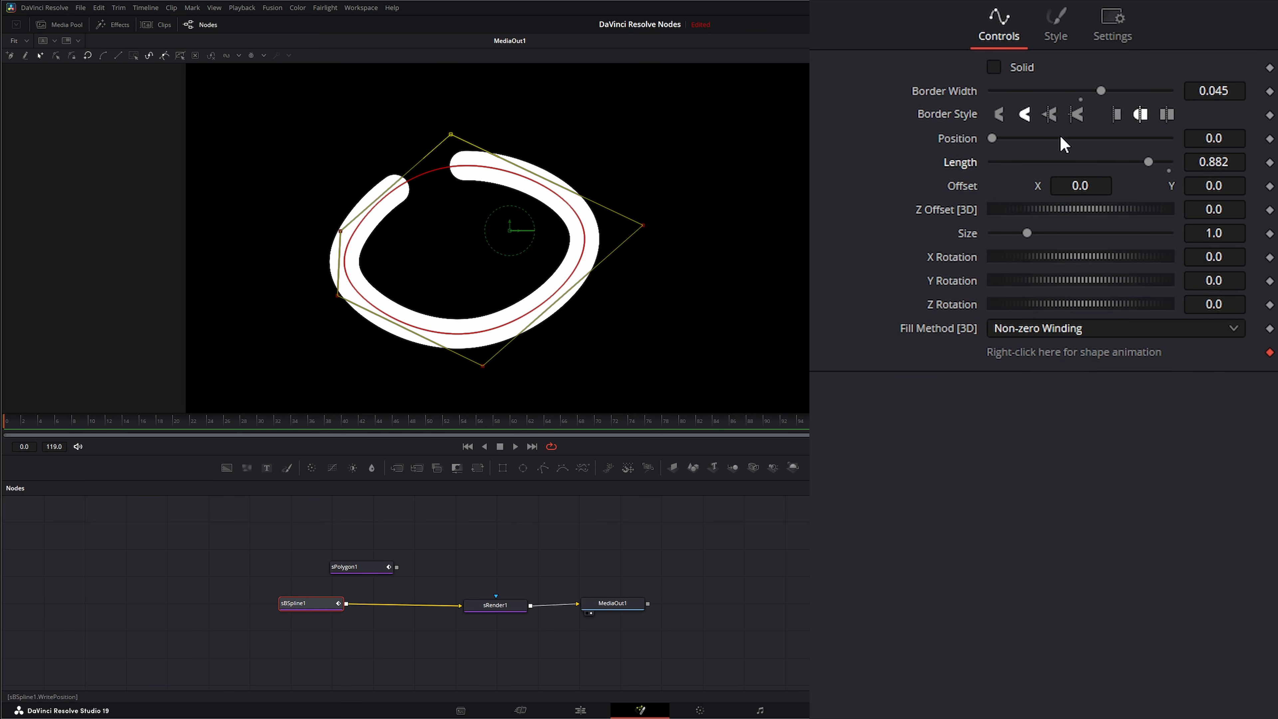
pyautogui.moveTo(992, 137); pyautogui.dragTo(1072, 186)
pyautogui.moveTo(1215, 186); pyautogui.dragTo(1238, 186)
pyautogui.moveTo(1072, 217); pyautogui.dragTo(1075, 304)
pyautogui.doubleClick(948, 204)
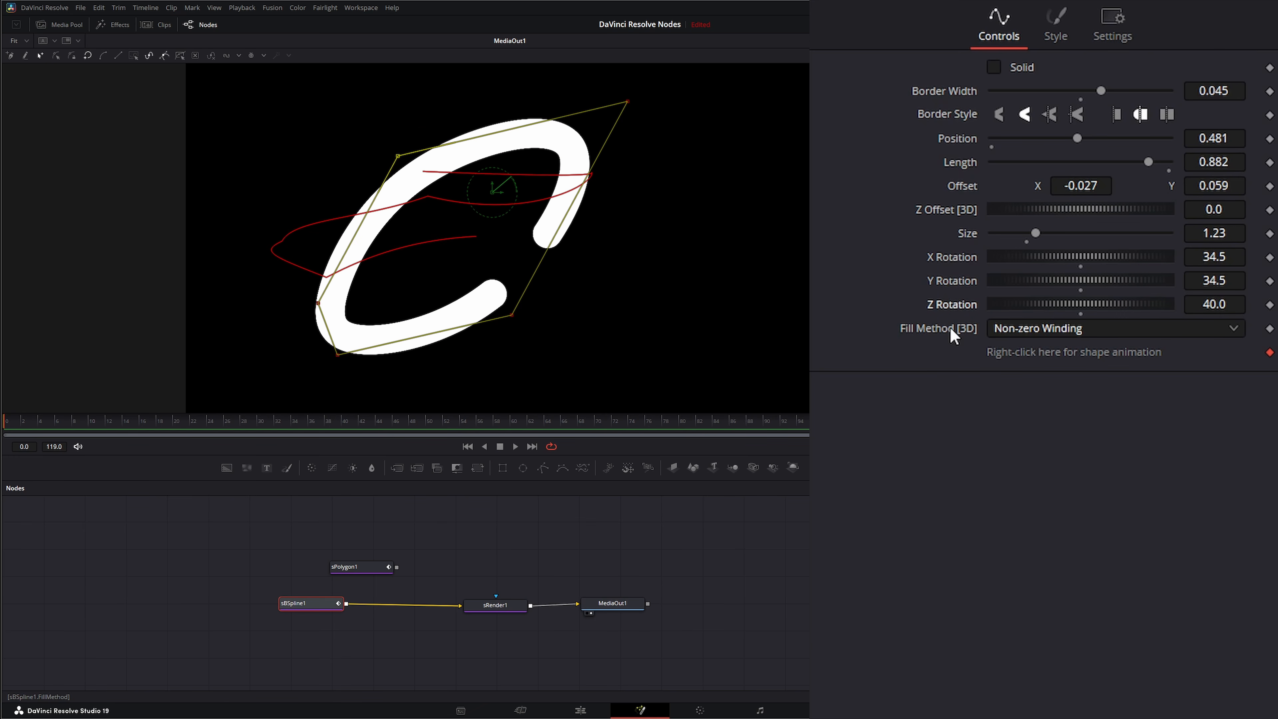
pyautogui.click(1014, 338)
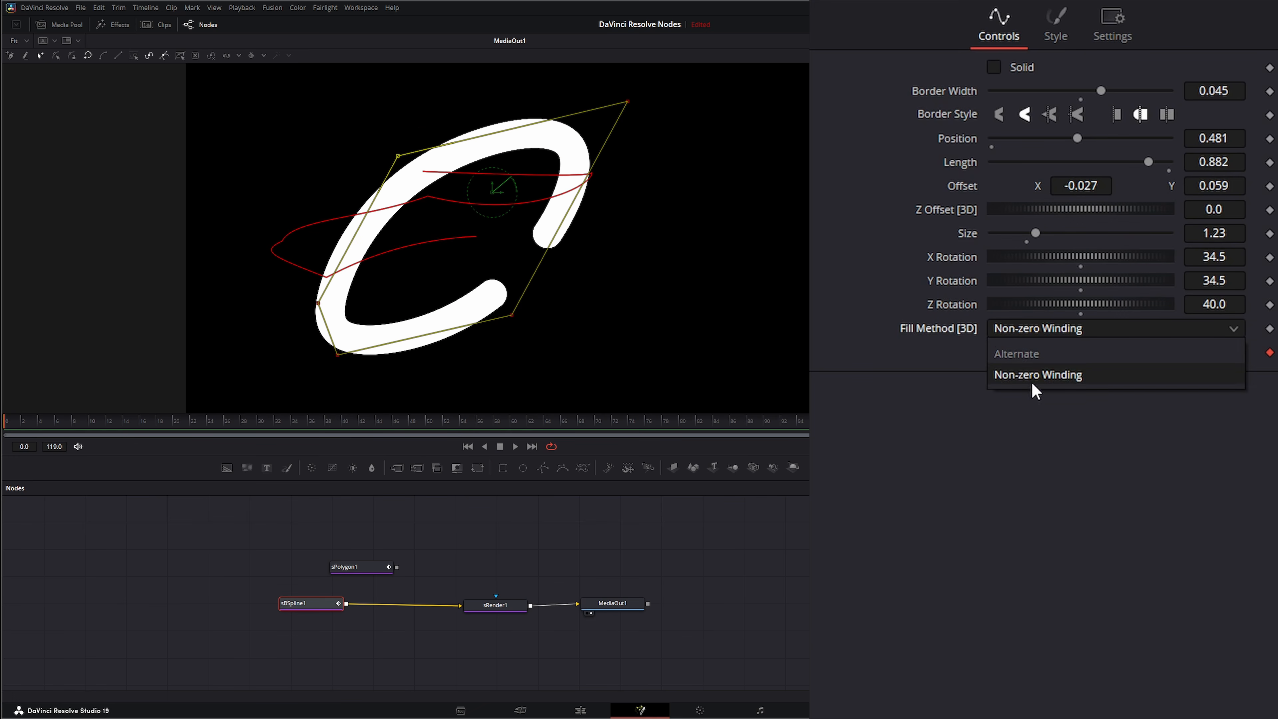
pyautogui.click(1029, 360)
pyautogui.click(1012, 327)
pyautogui.click(1006, 374)
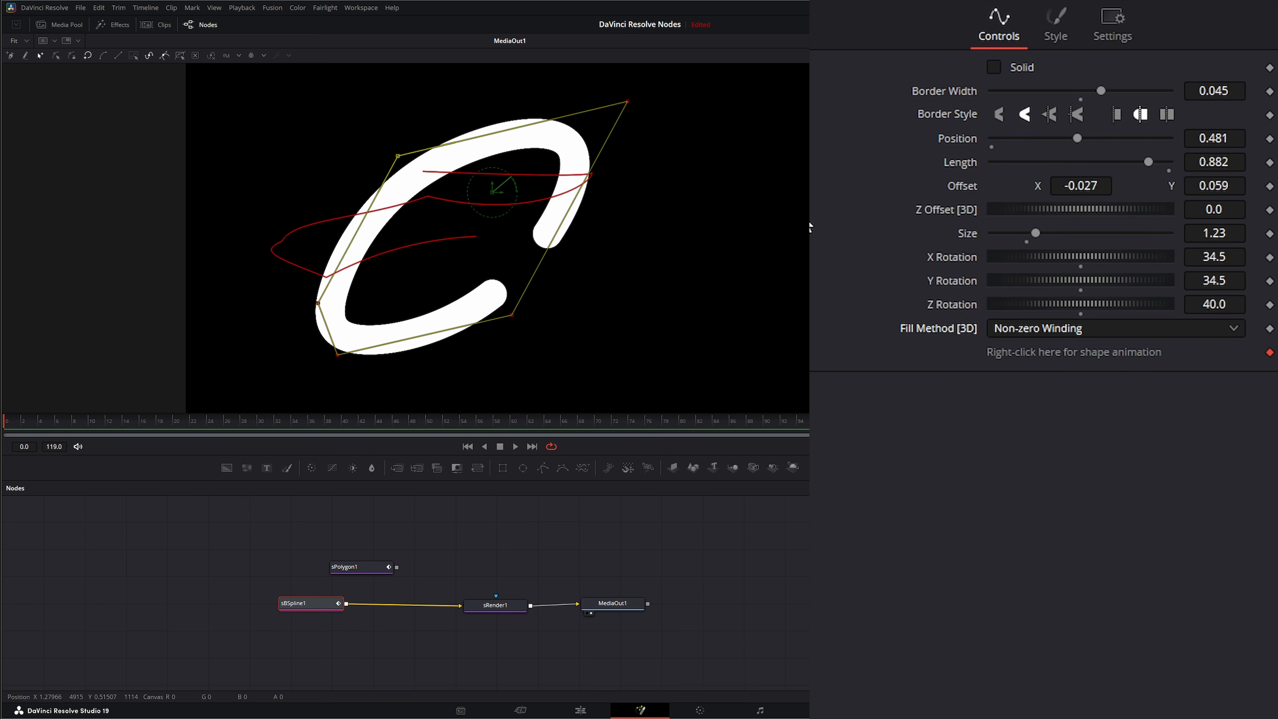
# Set the spline shape's fill color to a mint green, #58ffc2, with the color picker
pyautogui.click(1056, 22)
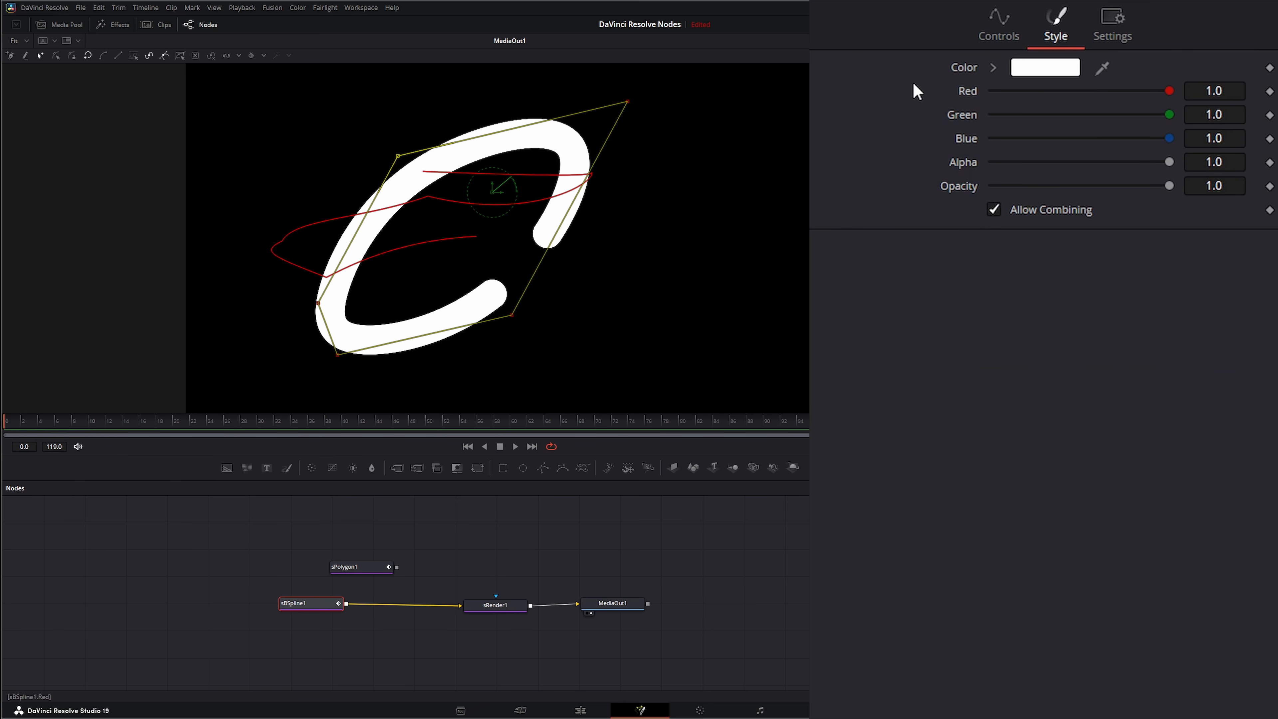
pyautogui.click(1046, 67)
pyautogui.moveTo(670, 309); pyautogui.dragTo(696, 309)
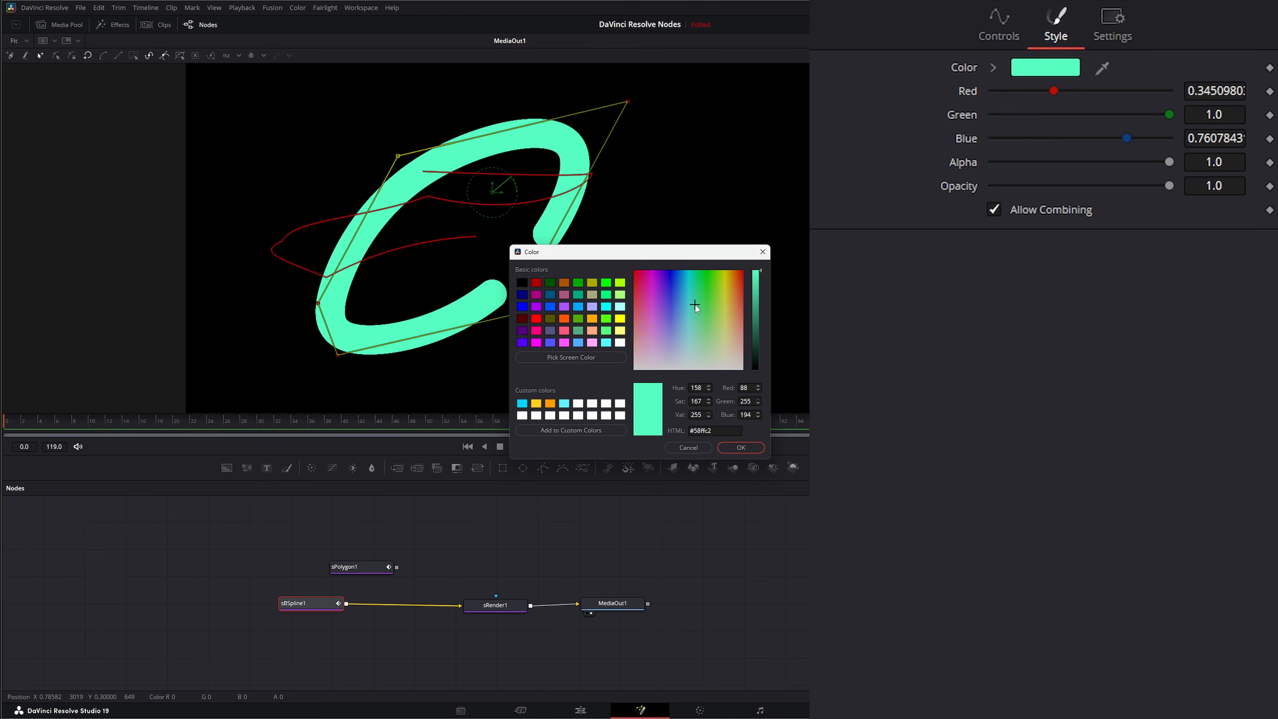
pyautogui.click(742, 448)
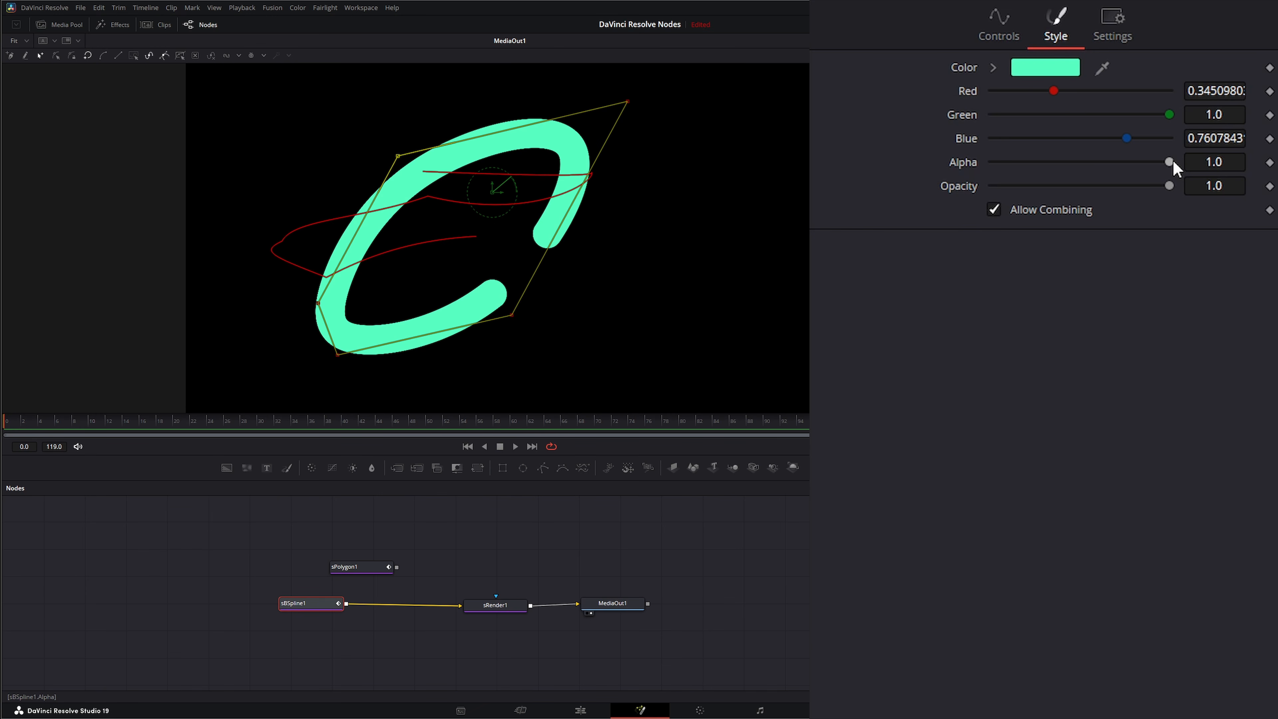
# Try adjusting the shape's Alpha slider
pyautogui.moveTo(1171, 162)
pyautogui.mouseDown()
pyautogui.moveTo(1130, 165)
pyautogui.moveTo(1177, 169)
pyautogui.moveTo(1139, 172)
pyautogui.moveTo(1182, 184)
pyautogui.moveTo(1053, 197)
pyautogui.moveTo(1175, 200)
pyautogui.moveTo(1072, 166)
pyautogui.moveTo(1177, 204)
pyautogui.moveTo(1092, 185)
pyautogui.moveTo(1144, 185)
pyautogui.moveTo(1021, 194)
pyautogui.moveTo(1173, 189)
pyautogui.moveTo(1093, 160)
pyautogui.moveTo(958, 163)
pyautogui.moveTo(951, 179)
pyautogui.moveTo(1172, 190)
pyautogui.mouseUp()
pyautogui.click(951, 41)
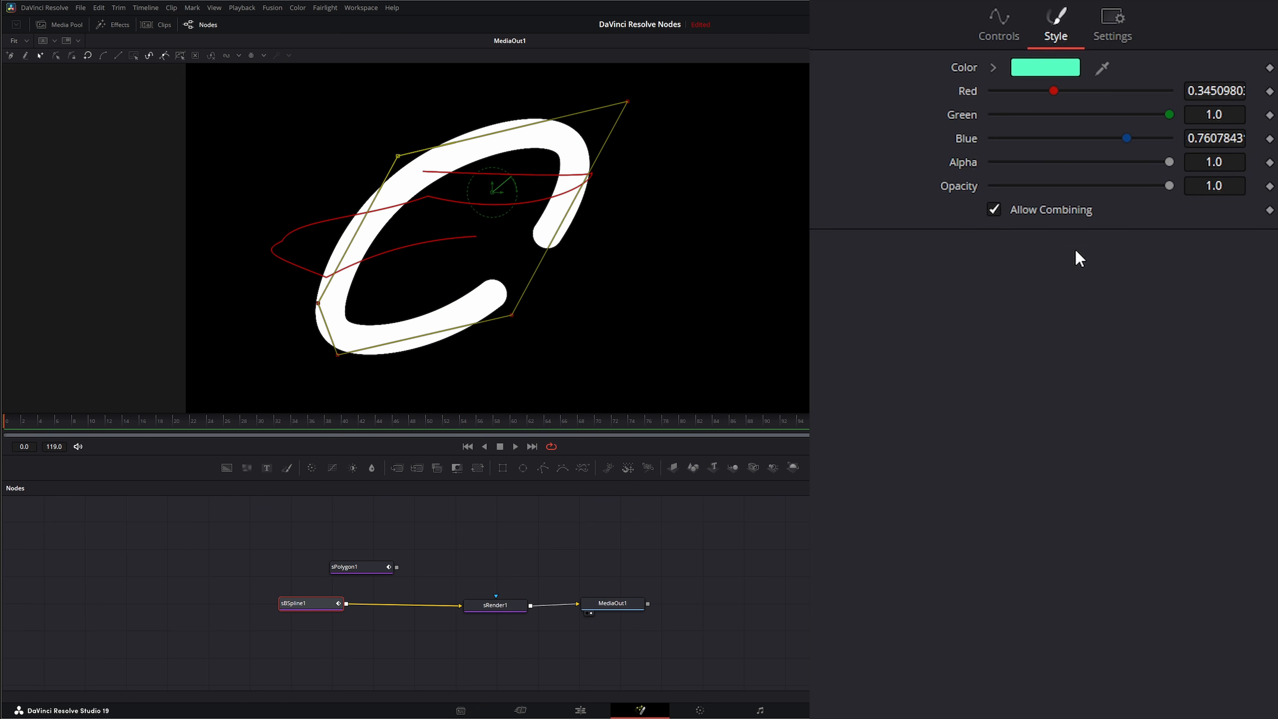
pyautogui.moveTo(1169, 161)
pyautogui.mouseDown()
pyautogui.moveTo(1057, 162)
pyautogui.moveTo(1132, 164)
pyautogui.moveTo(1049, 166)
pyautogui.moveTo(1115, 164)
pyautogui.moveTo(1101, 188)
pyautogui.moveTo(1005, 188)
pyautogui.moveTo(1174, 189)
pyautogui.mouseUp()
pyautogui.moveTo(1113, 162)
pyautogui.mouseDown()
pyautogui.moveTo(1157, 163)
pyautogui.moveTo(1031, 187)
pyautogui.mouseUp()
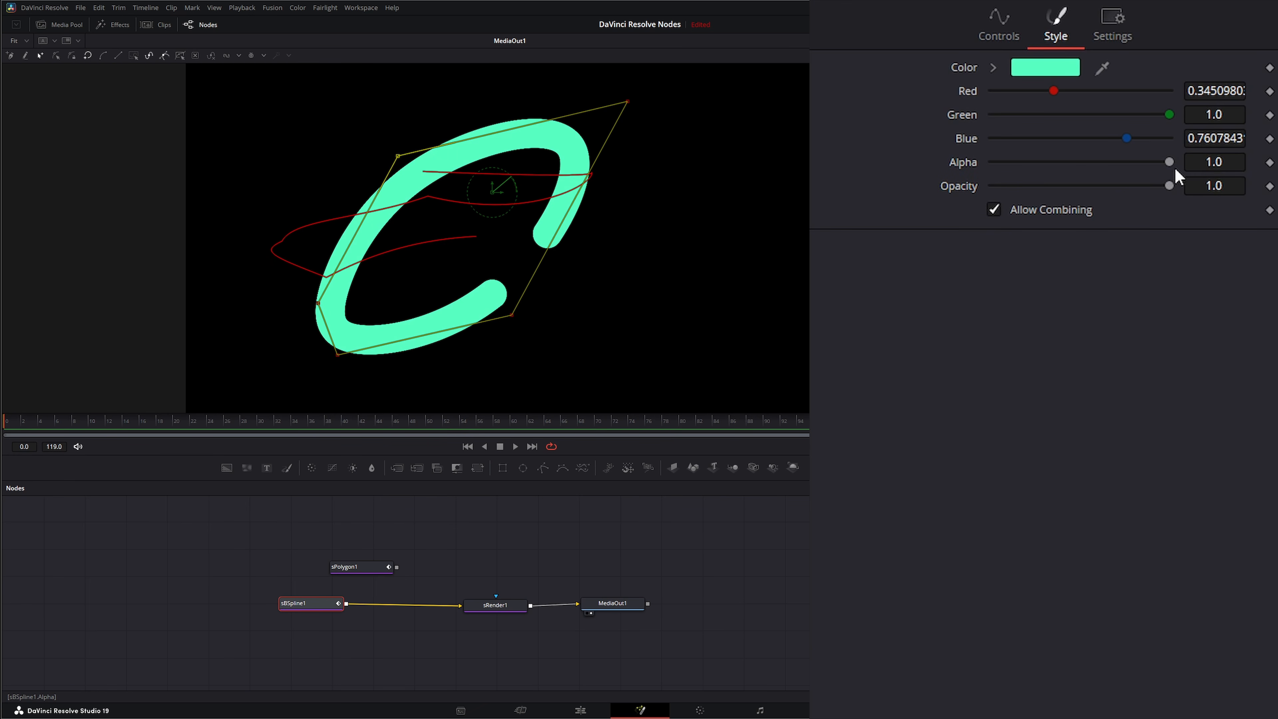
pyautogui.moveTo(1170, 162)
pyautogui.mouseDown()
pyautogui.moveTo(1041, 168)
pyautogui.moveTo(1185, 168)
pyautogui.moveTo(965, 166)
pyautogui.moveTo(1193, 165)
pyautogui.mouseUp()
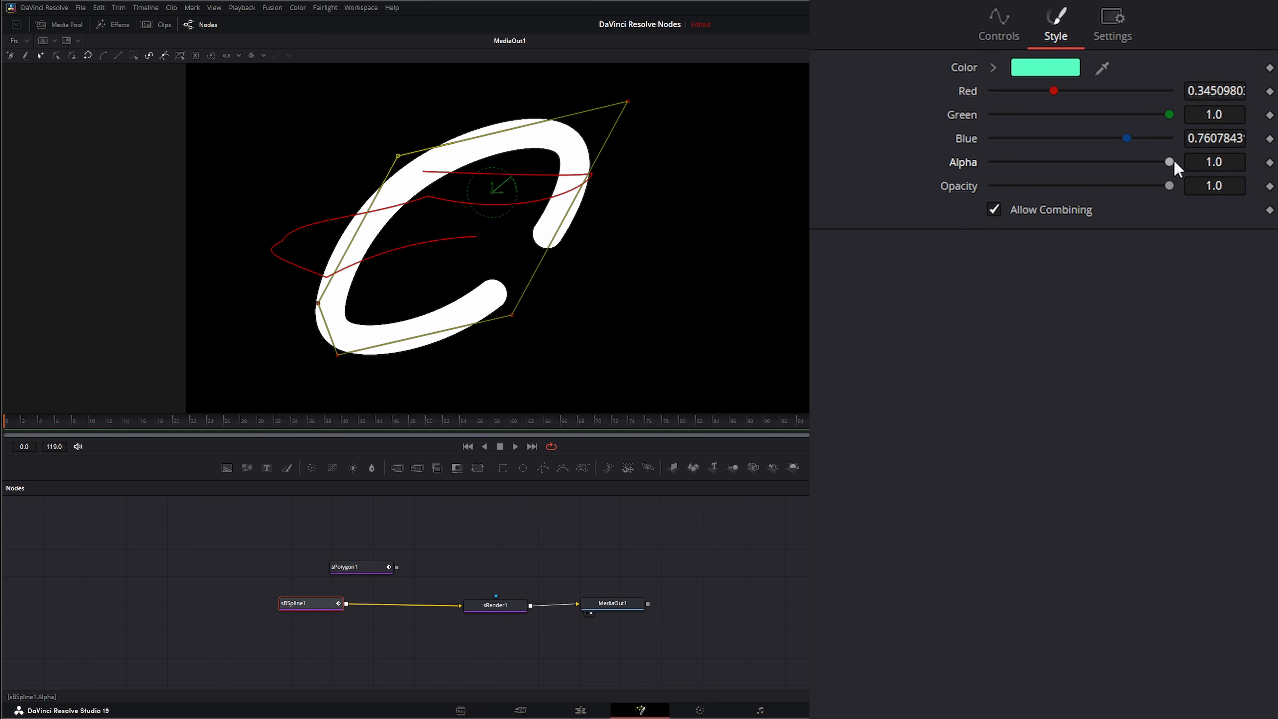
pyautogui.moveTo(1169, 162)
pyautogui.mouseDown()
pyautogui.moveTo(976, 184)
pyautogui.moveTo(1189, 186)
pyautogui.moveTo(1005, 192)
pyautogui.moveTo(1189, 206)
pyautogui.moveTo(1038, 212)
pyautogui.moveTo(1192, 211)
pyautogui.moveTo(1150, 186)
pyautogui.moveTo(1013, 198)
pyautogui.moveTo(1233, 204)
pyautogui.mouseUp()
pyautogui.moveTo(1178, 164)
pyautogui.mouseDown()
pyautogui.moveTo(1056, 169)
pyautogui.moveTo(1187, 173)
pyautogui.mouseUp()
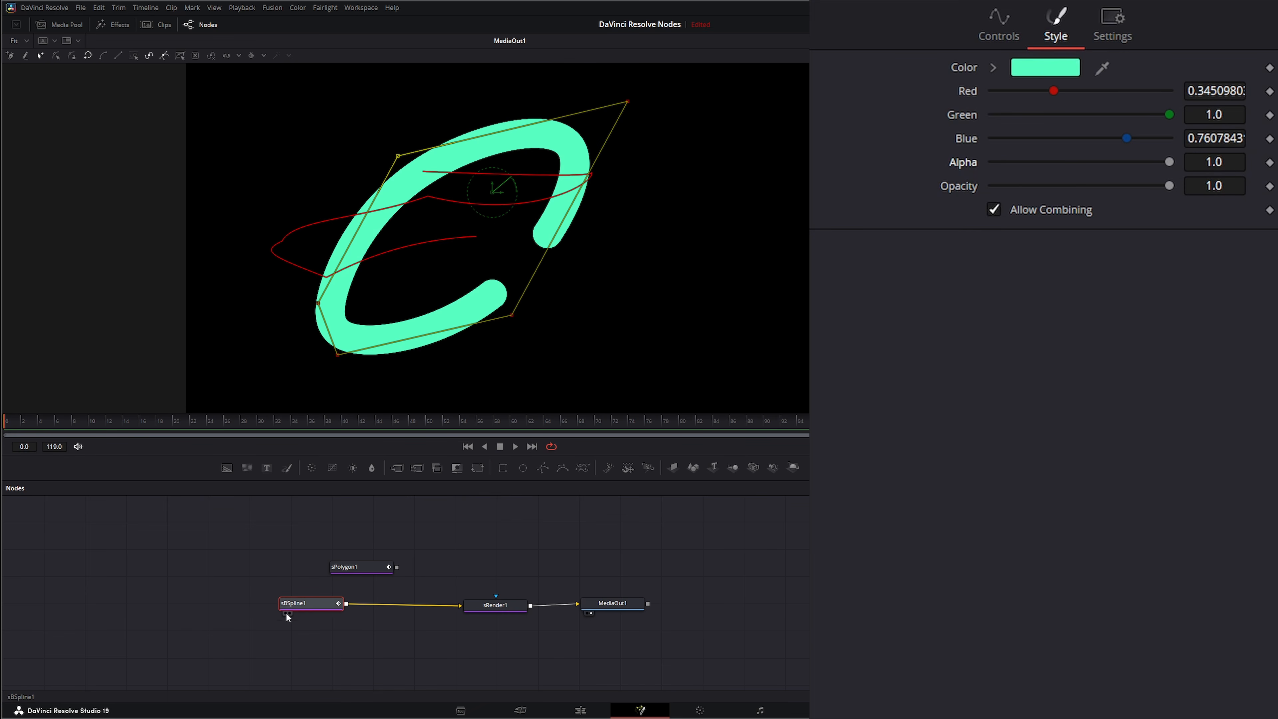
pyautogui.moveTo(303, 605)
pyautogui.mouseDown()
pyautogui.moveTo(330, 607)
pyautogui.moveTo(302, 608)
pyautogui.mouseUp()
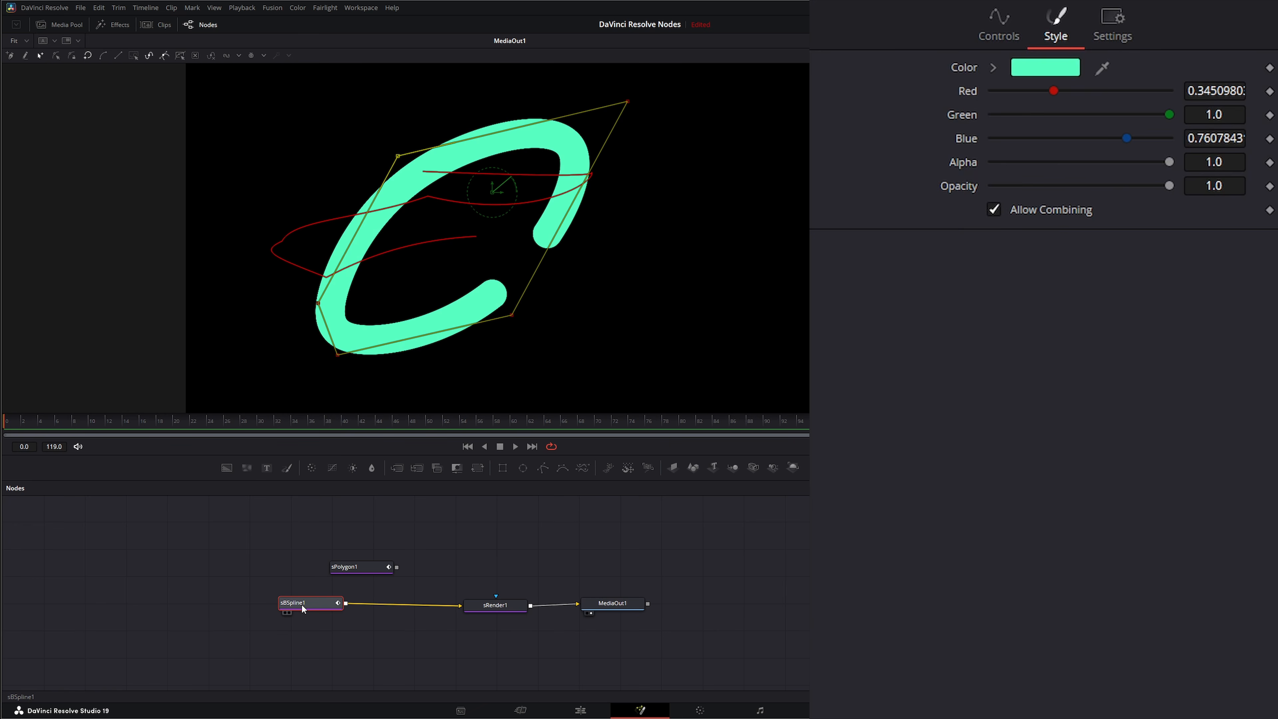